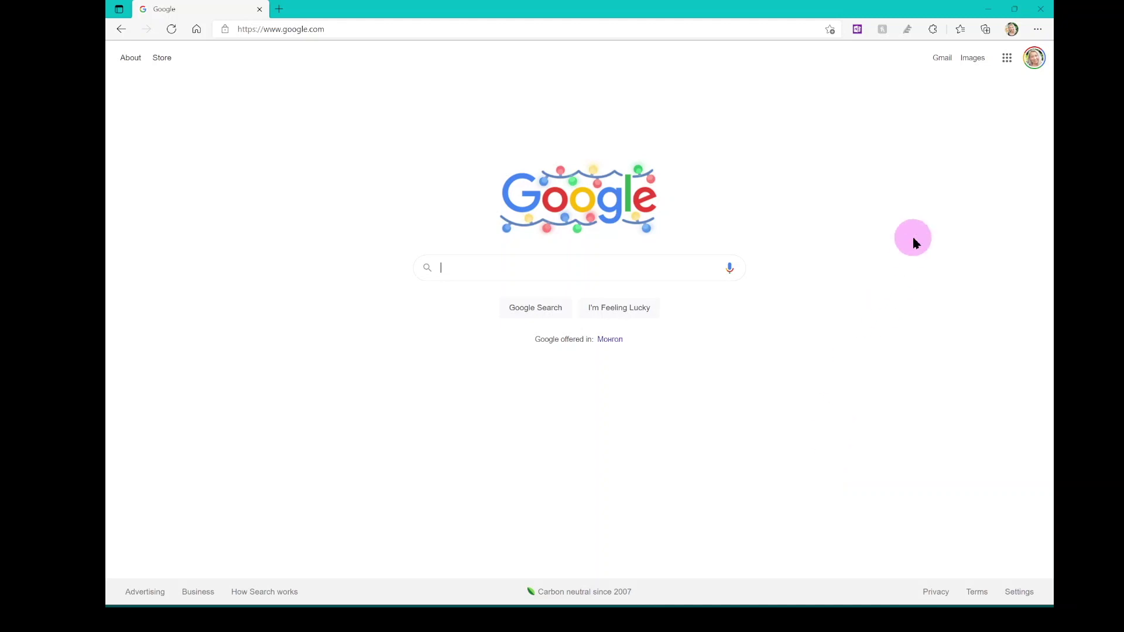
- Open a blank calendar event in a new tab through cal.new, and close the draft to reach the calendar
left_click(1008, 60)
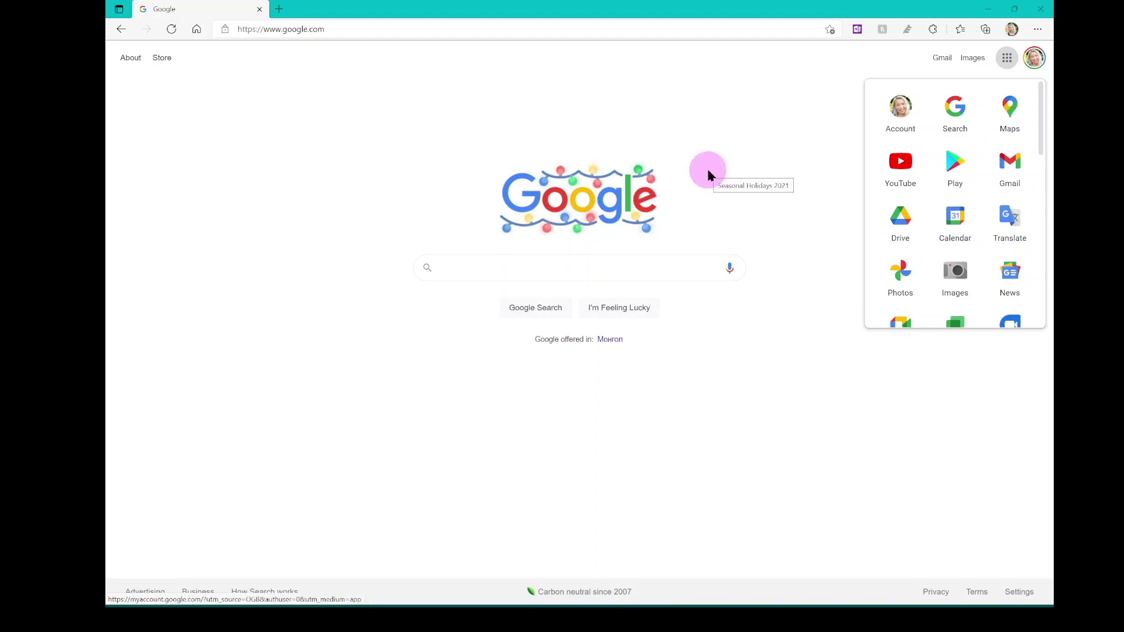
left_click(280, 9)
type("cal")
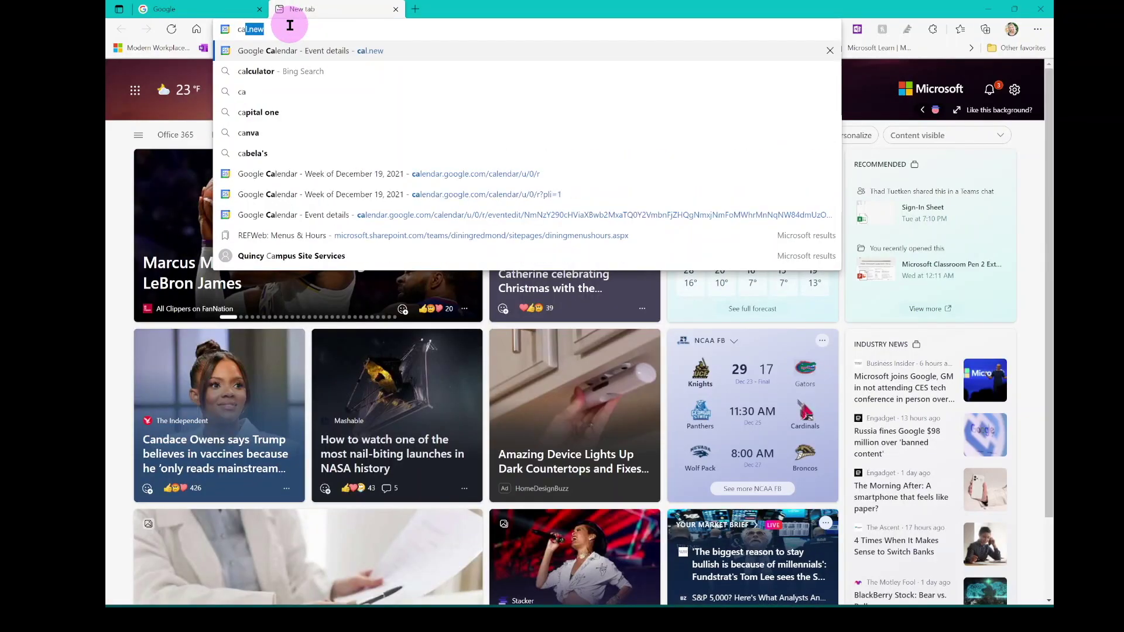
type(".new")
key("Return")
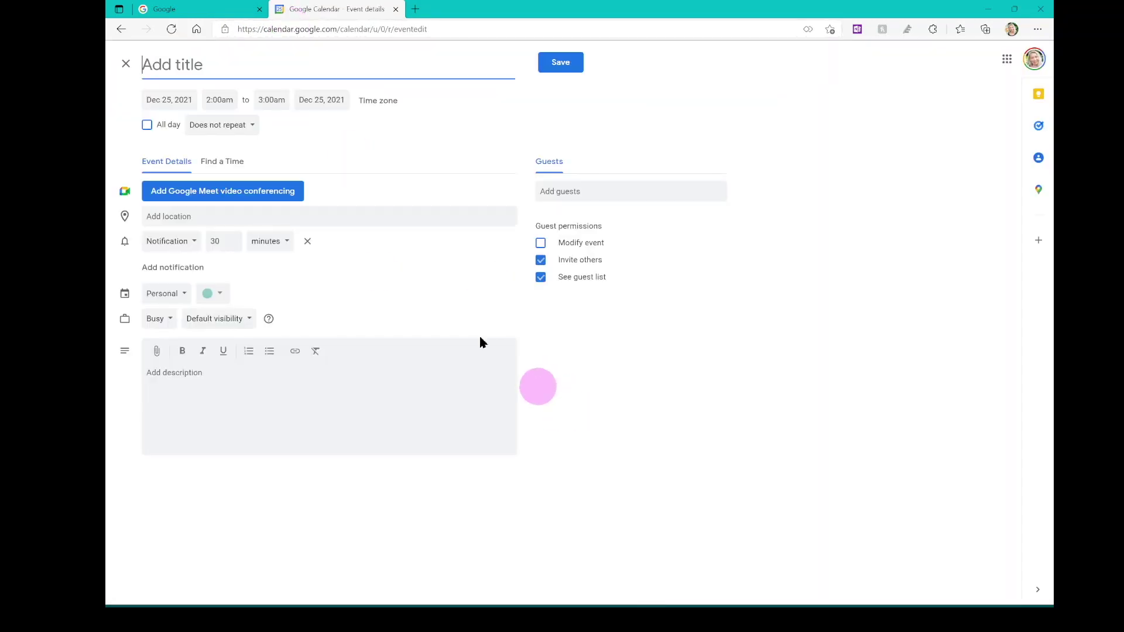
left_click(127, 64)
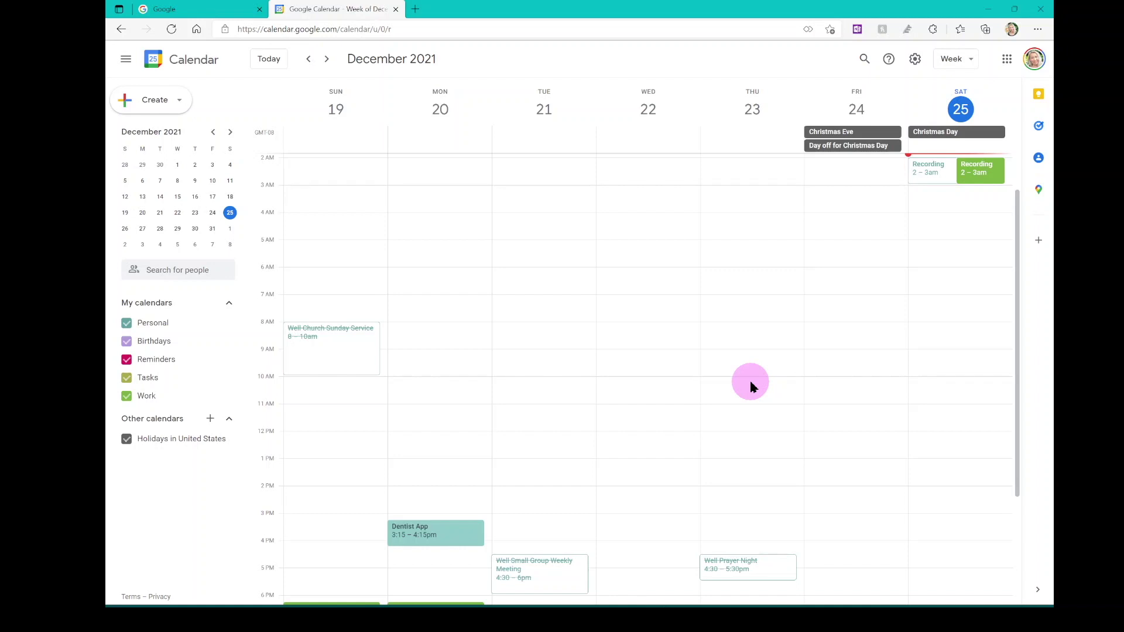
- Turn on week numbers in the calendar's view options
left_click(916, 60)
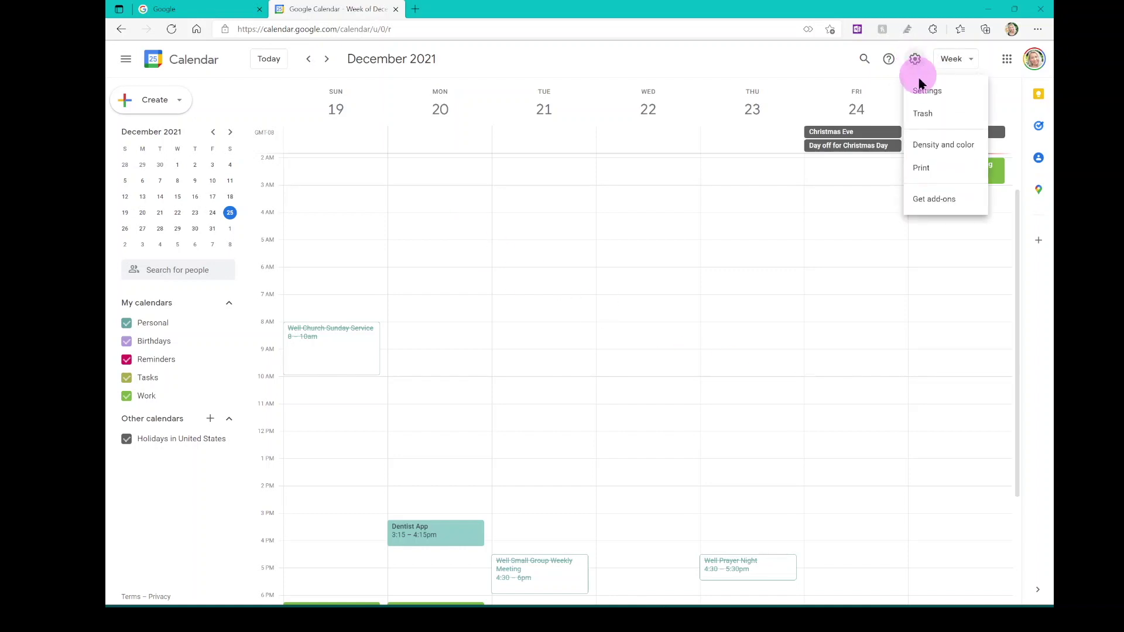
left_click(926, 94)
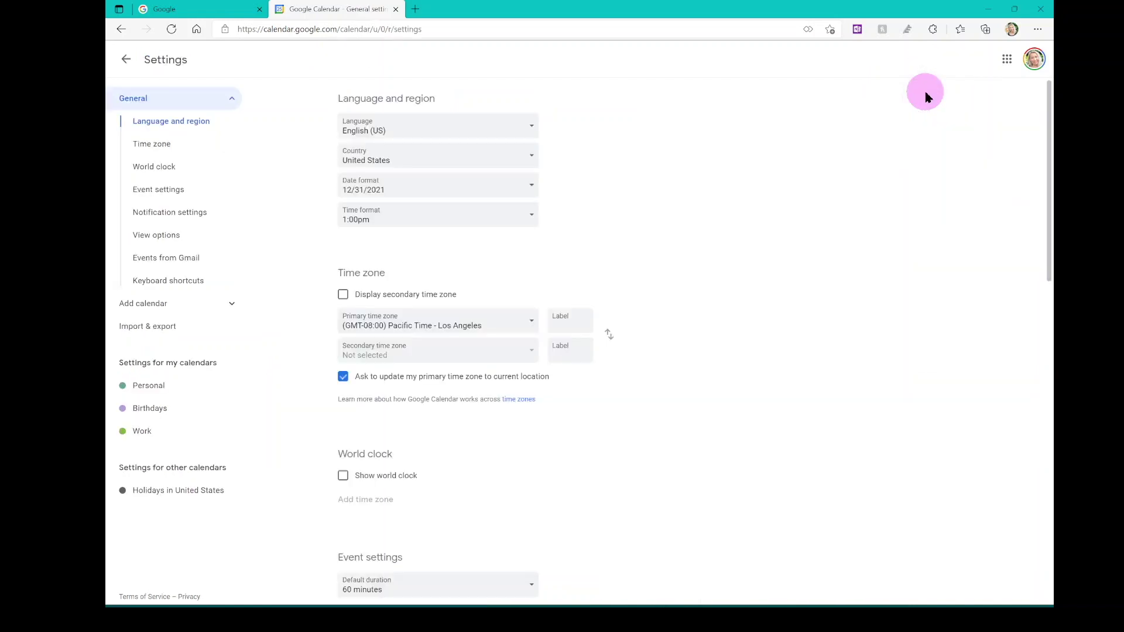
left_click(162, 237)
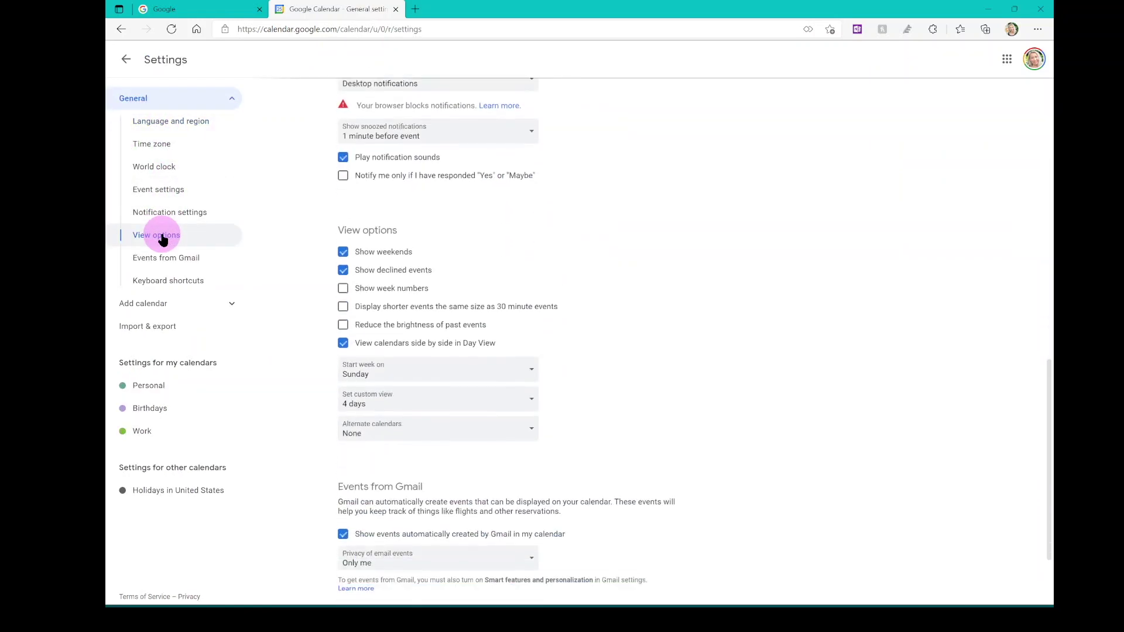
left_click(343, 178)
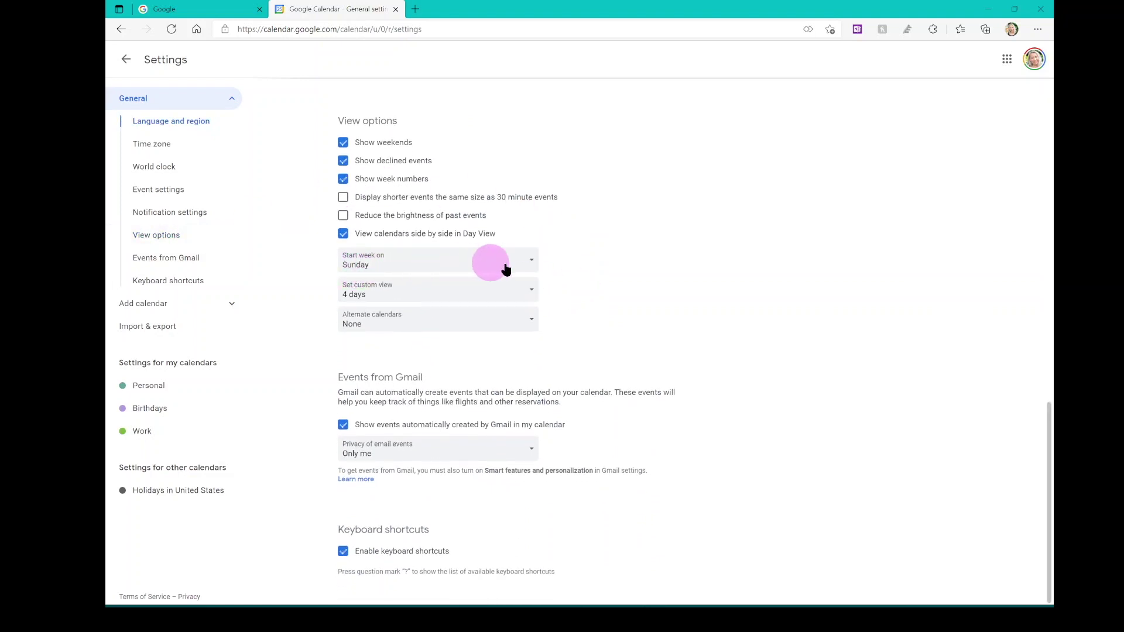
- Choose Sunday as the start of the week and set the custom view to 3 days
left_click(531, 265)
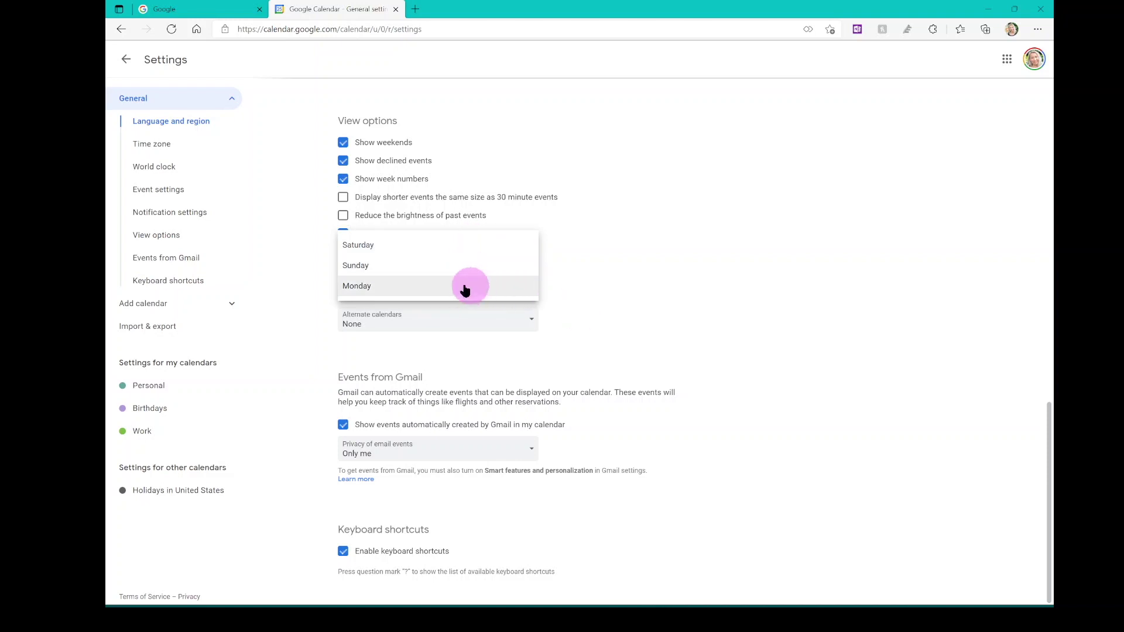
left_click(447, 263)
left_click(529, 293)
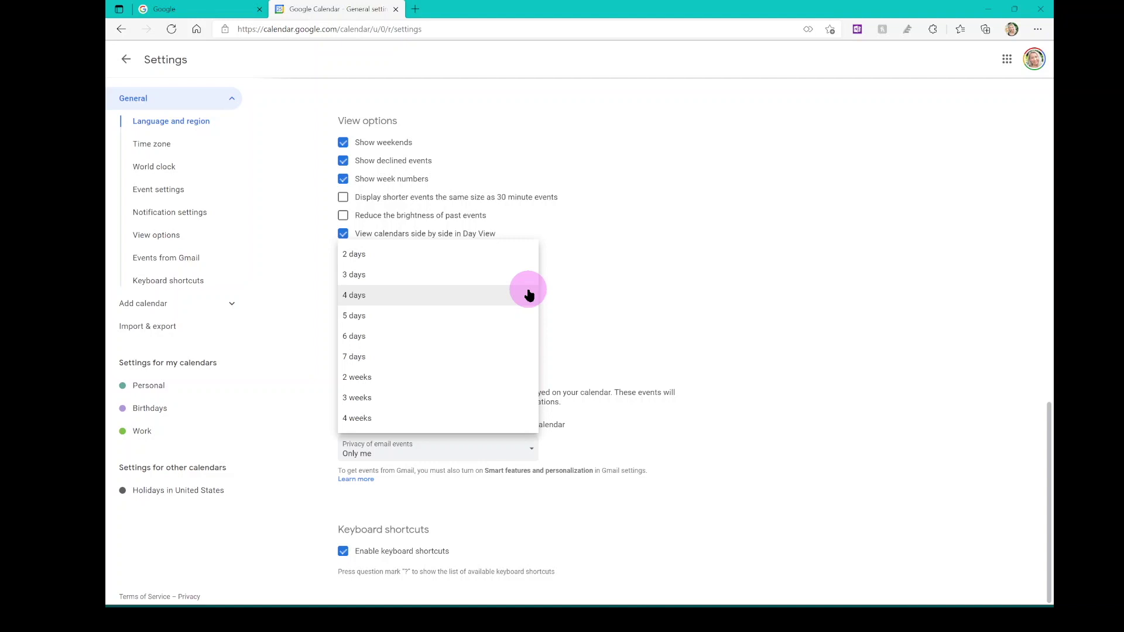
left_click(497, 275)
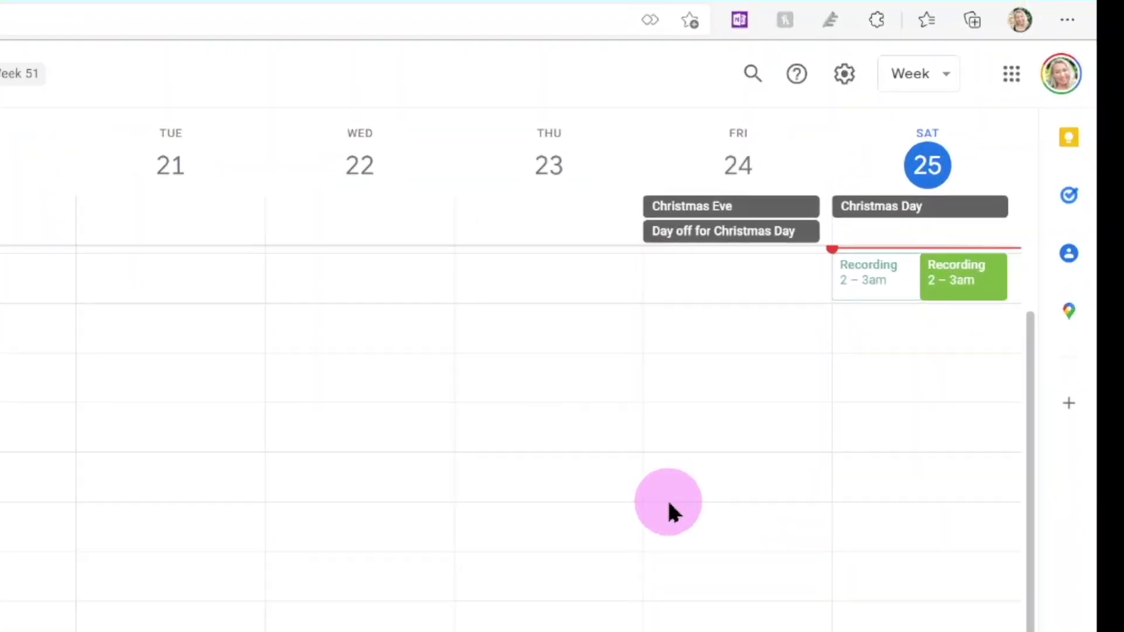
- View the calendar in the 3 days, Day, Week and Month layouts, and return to the Week layout
left_click(897, 112)
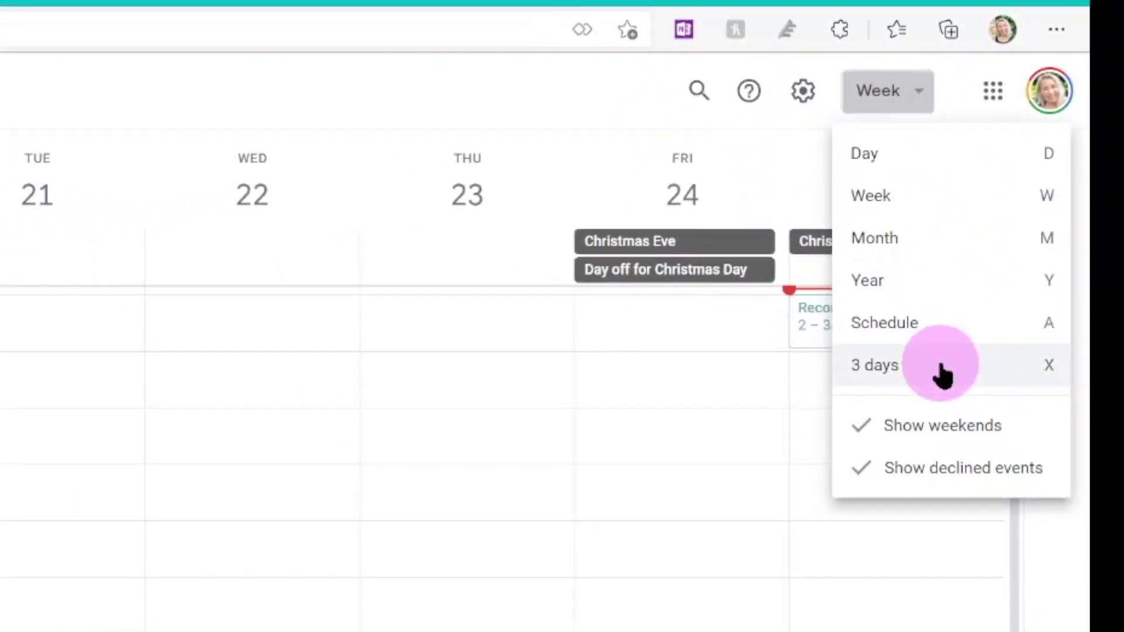
left_click(954, 316)
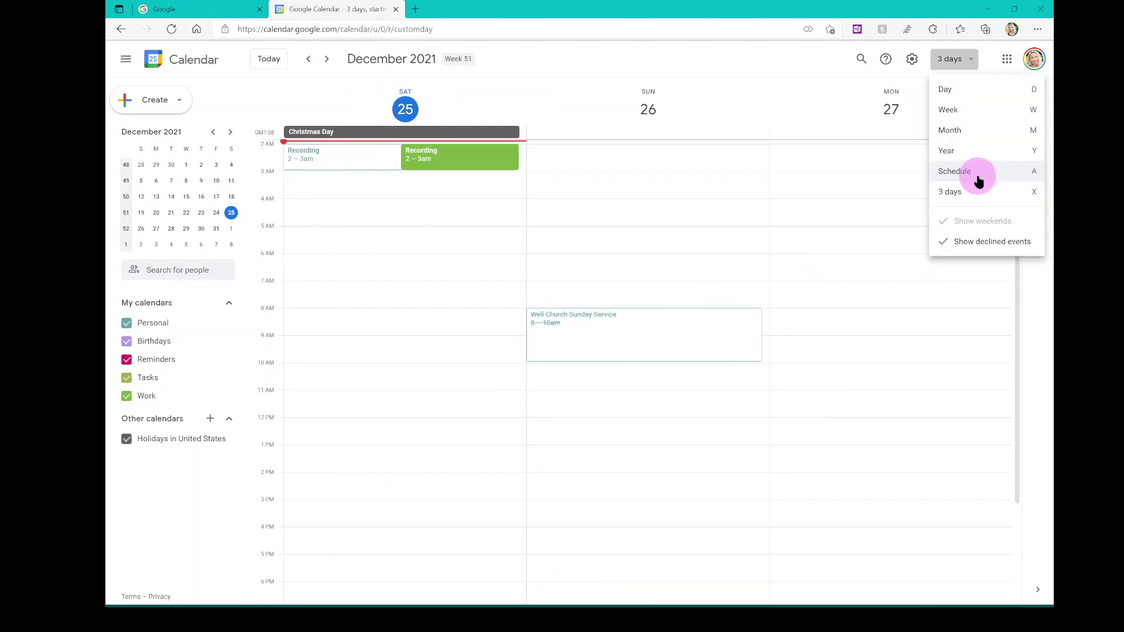
key("d")
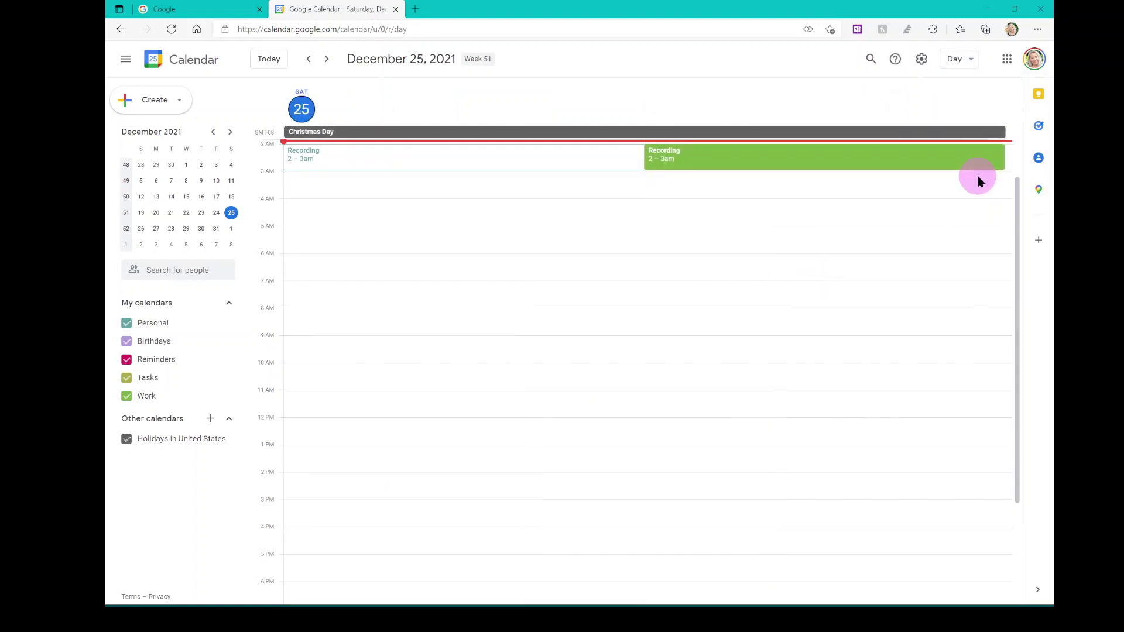
key("w")
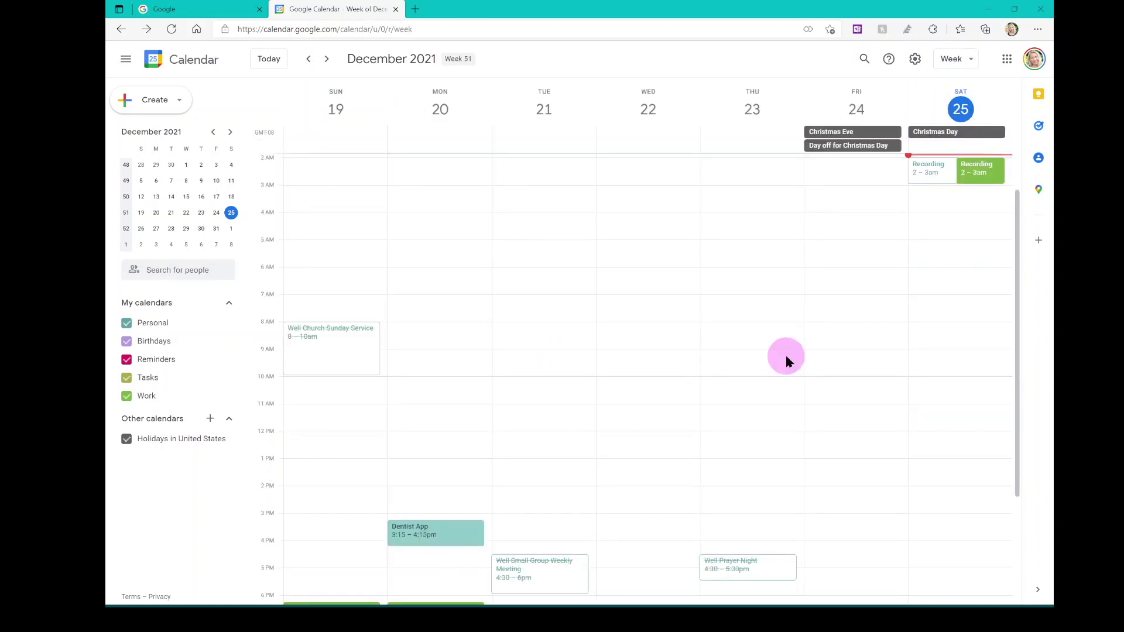
key("m")
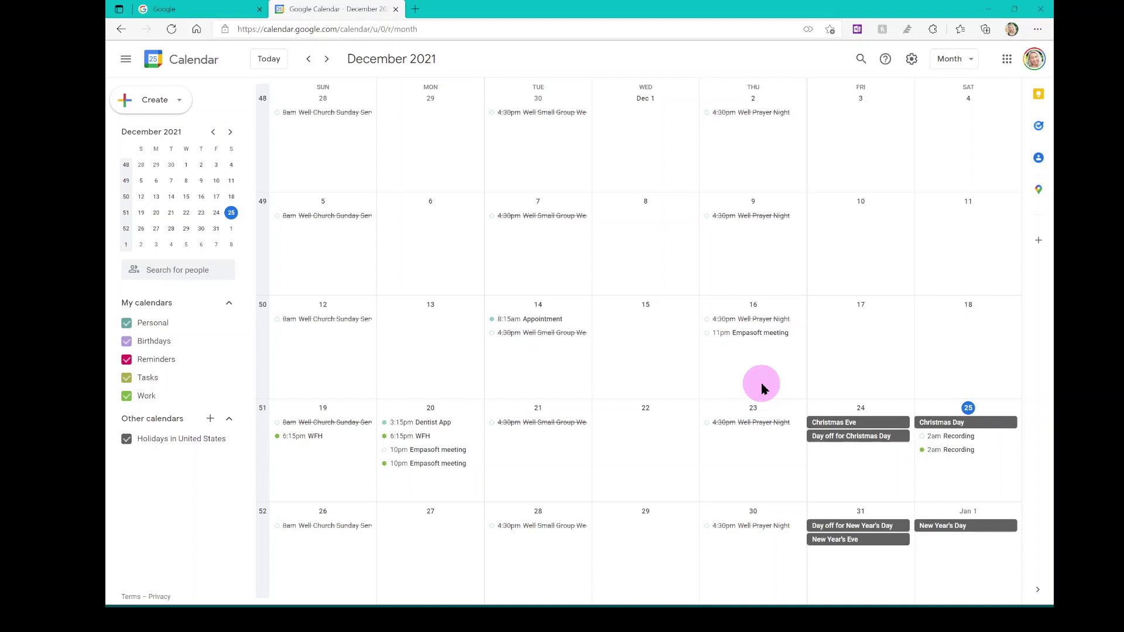
key("w")
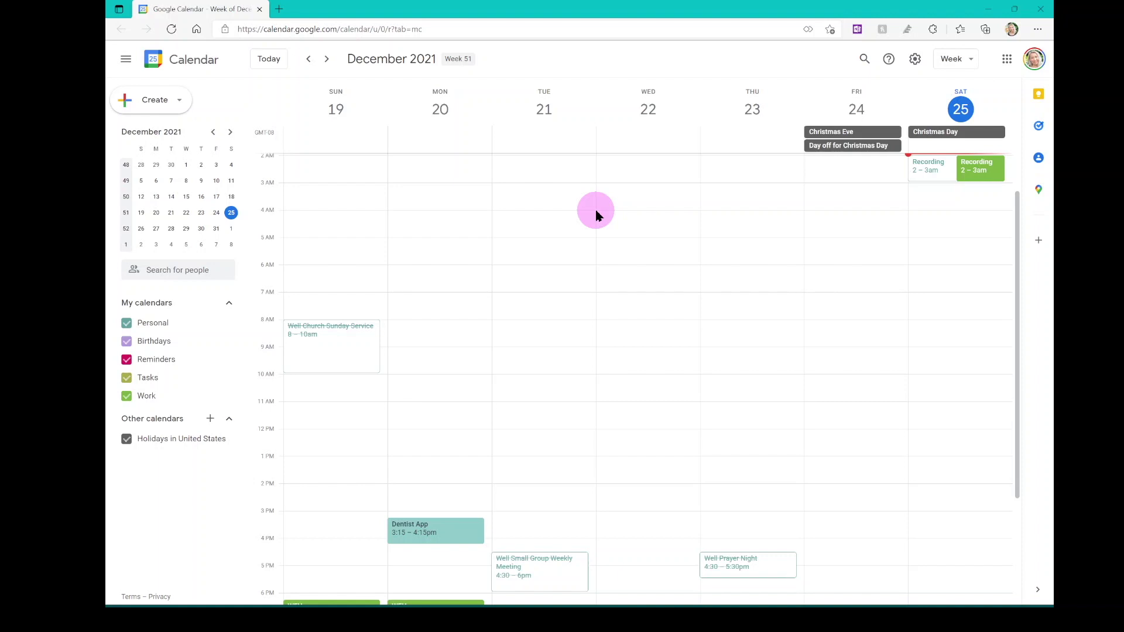
- Examine the advanced event search options for keywords, participants, location and date range
left_click(864, 61)
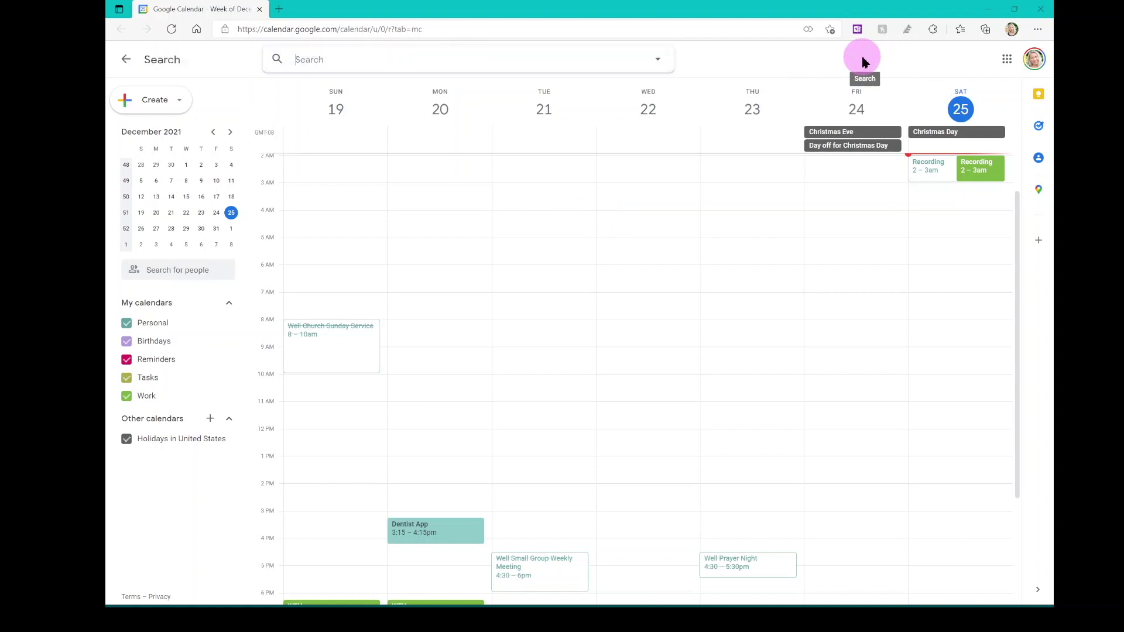
left_click(659, 62)
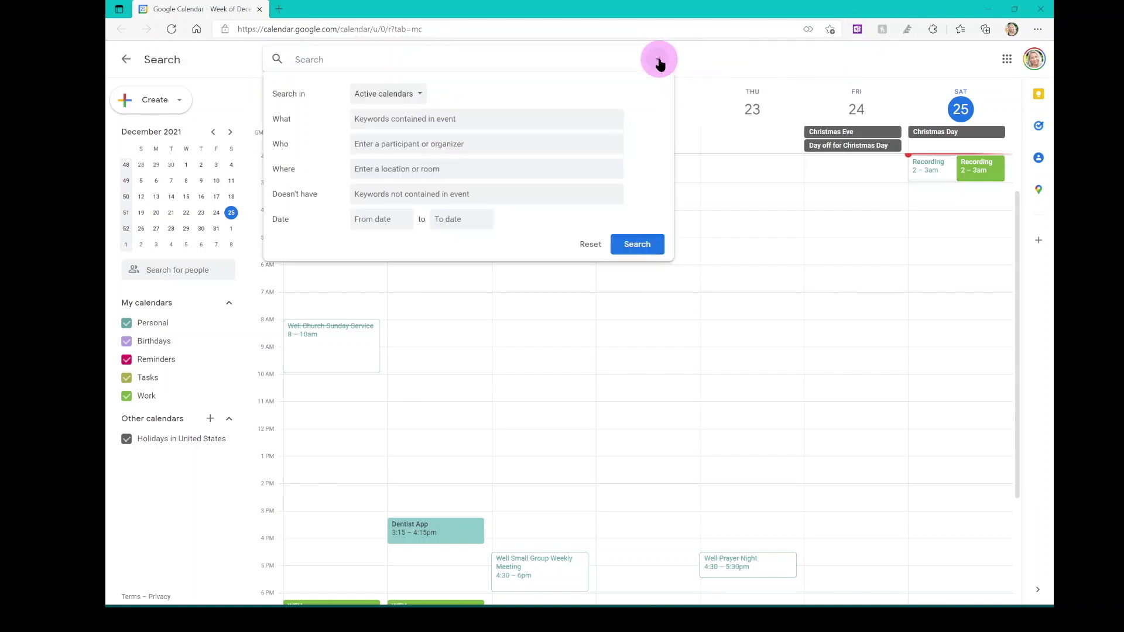
left_click(461, 118)
left_click(425, 144)
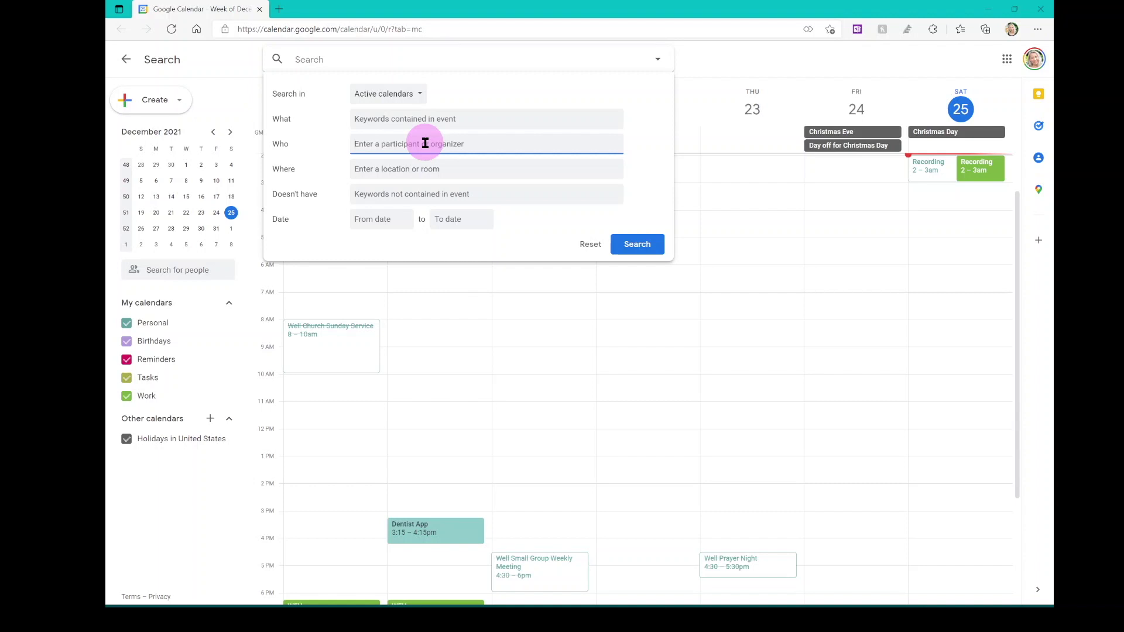
left_click(420, 169)
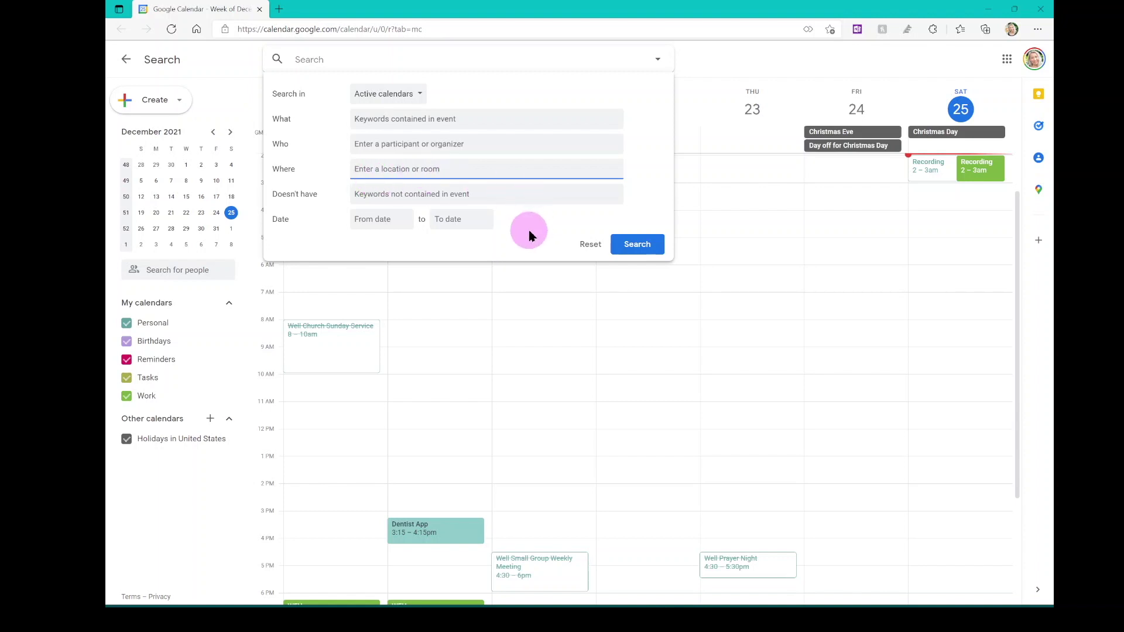
left_click(384, 218)
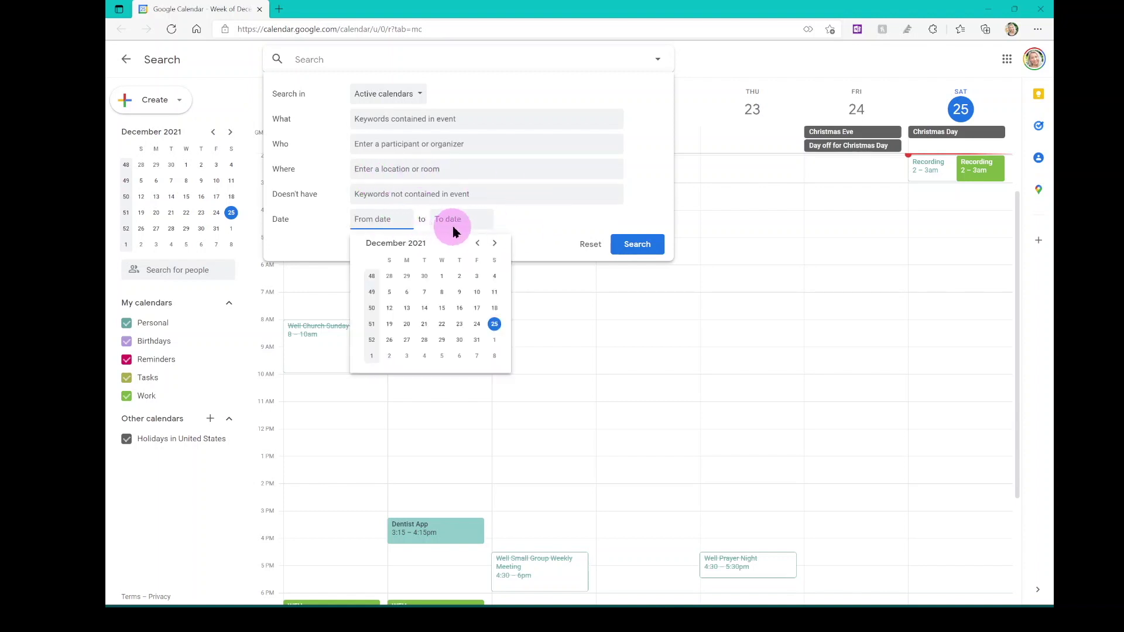
left_click(467, 219)
left_click(531, 220)
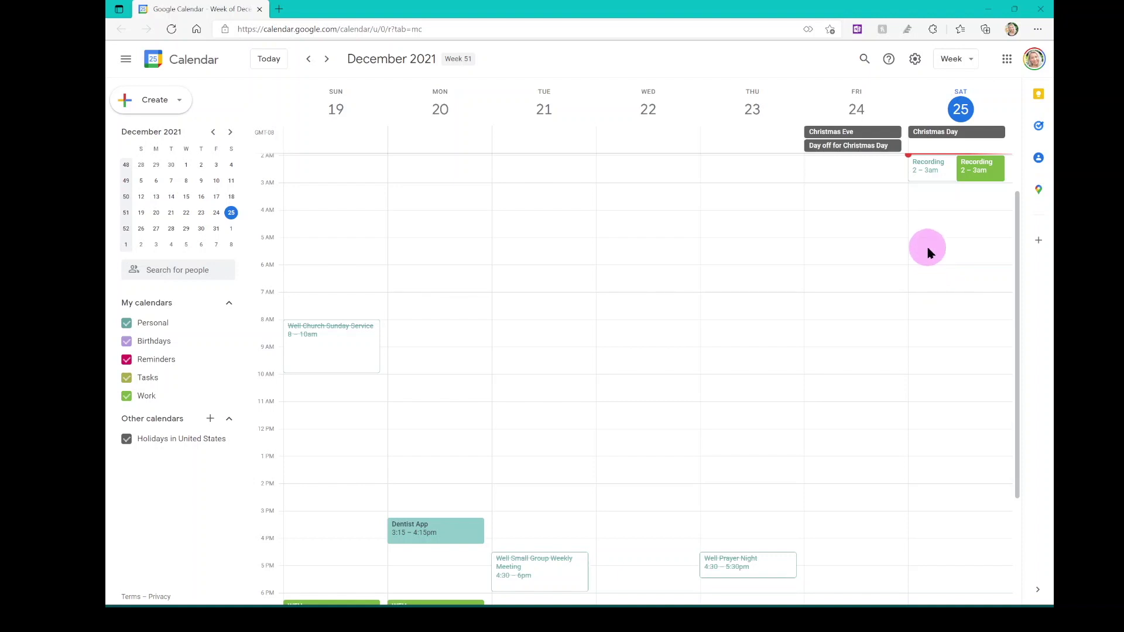
- Draft an event for Saturday, December 25, 5:00–6:00am beside the day schedule, check December 27, and go back to the calendar
left_click(927, 253)
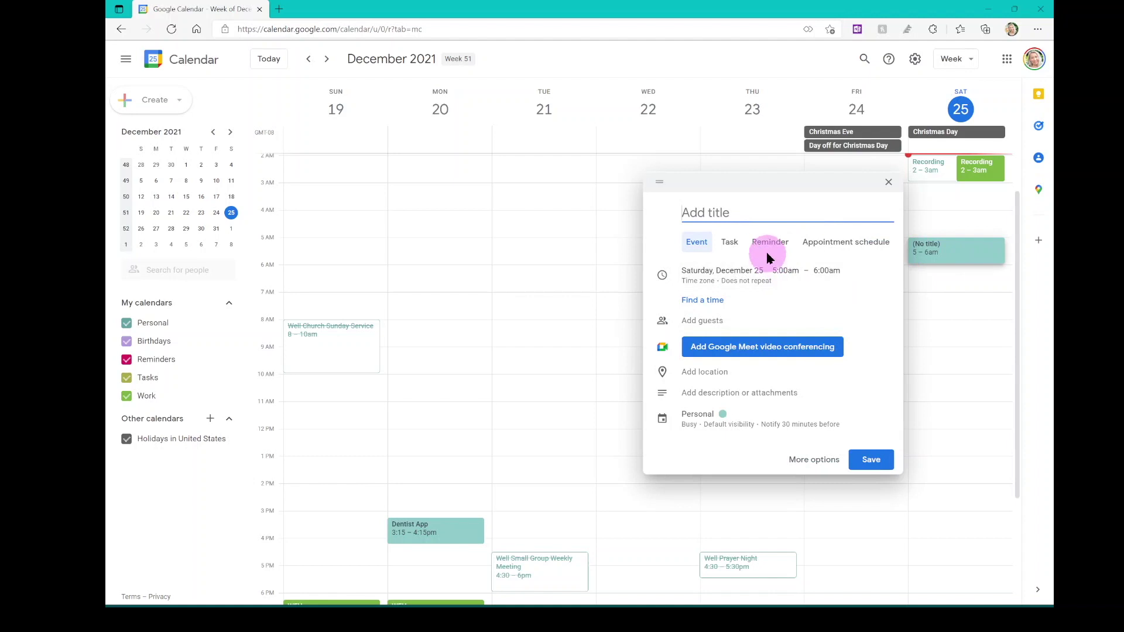
left_click(663, 183)
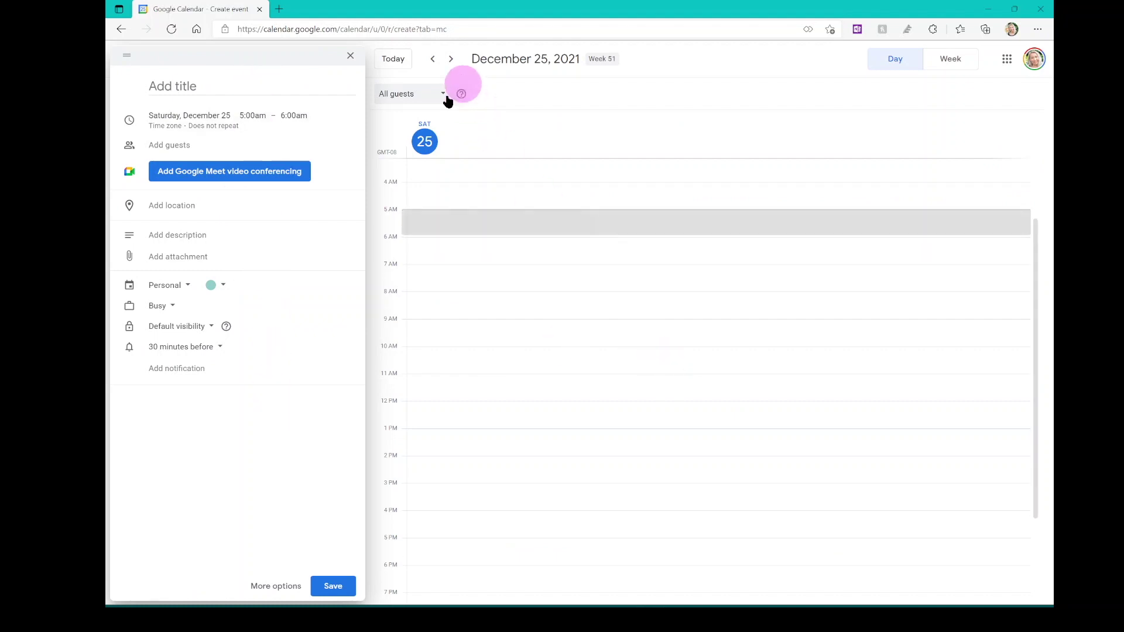
left_click(452, 61)
left_click(451, 61)
scroll(494, 476, "down", 3)
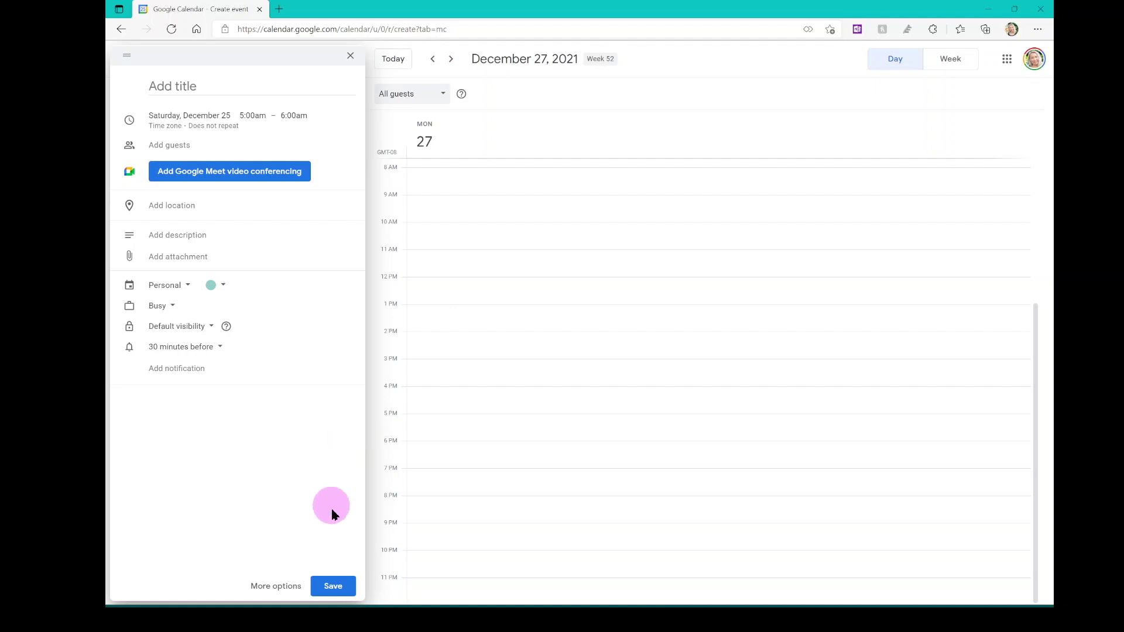
left_click(339, 593)
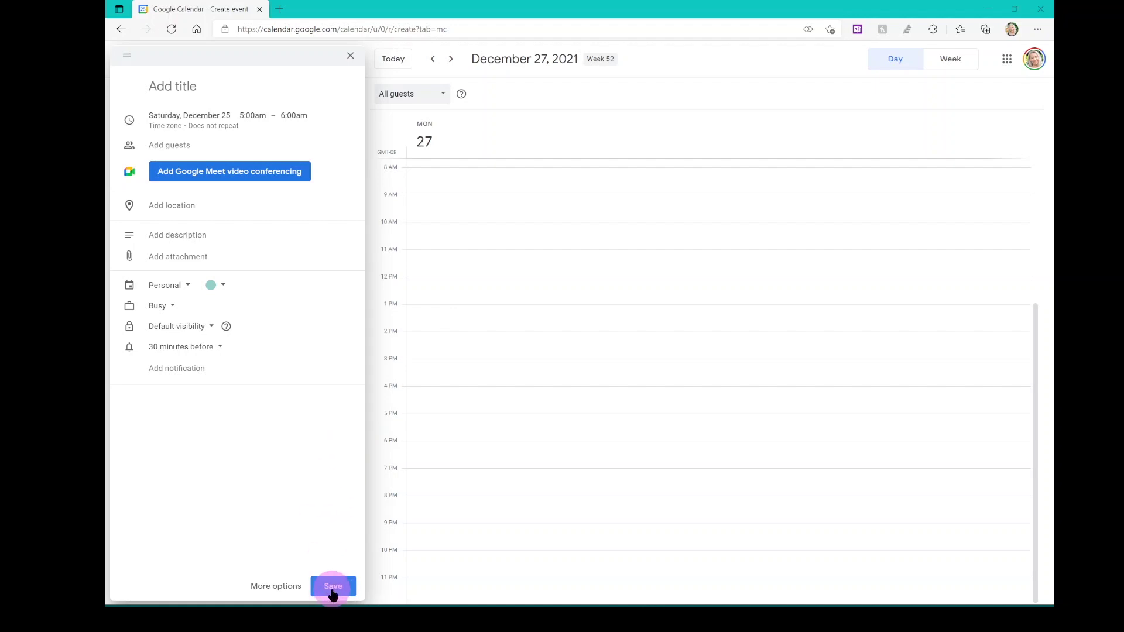
left_click(121, 29)
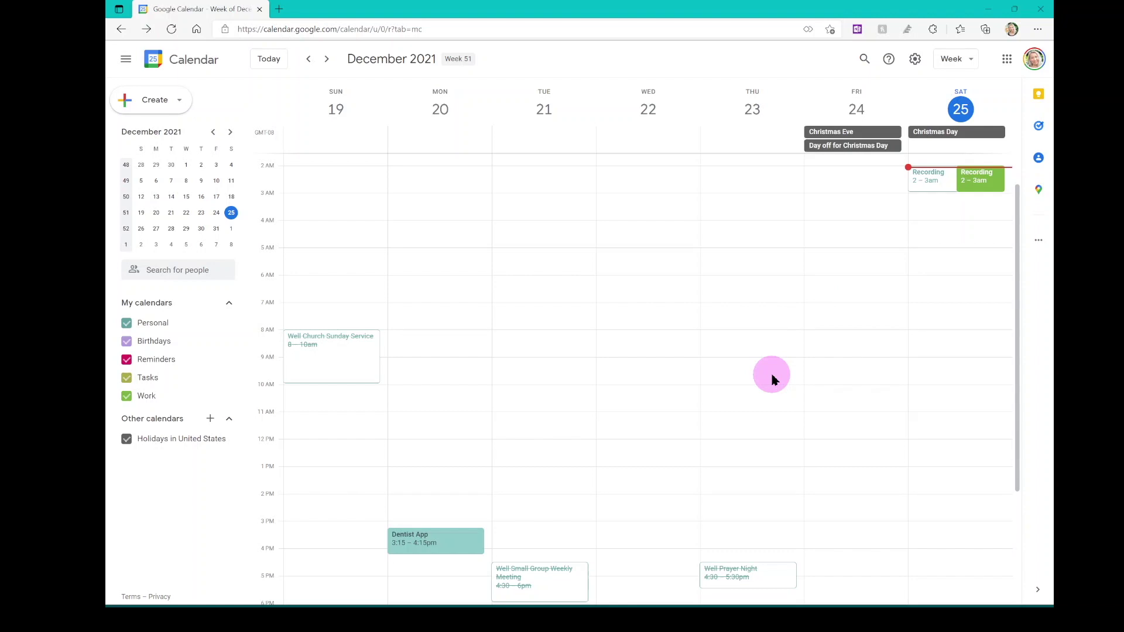
- Switch to the guest's Gmail and send a proposal moving the Recording invitation to December 25, 6:00–7:00am
key("alt+Tab")
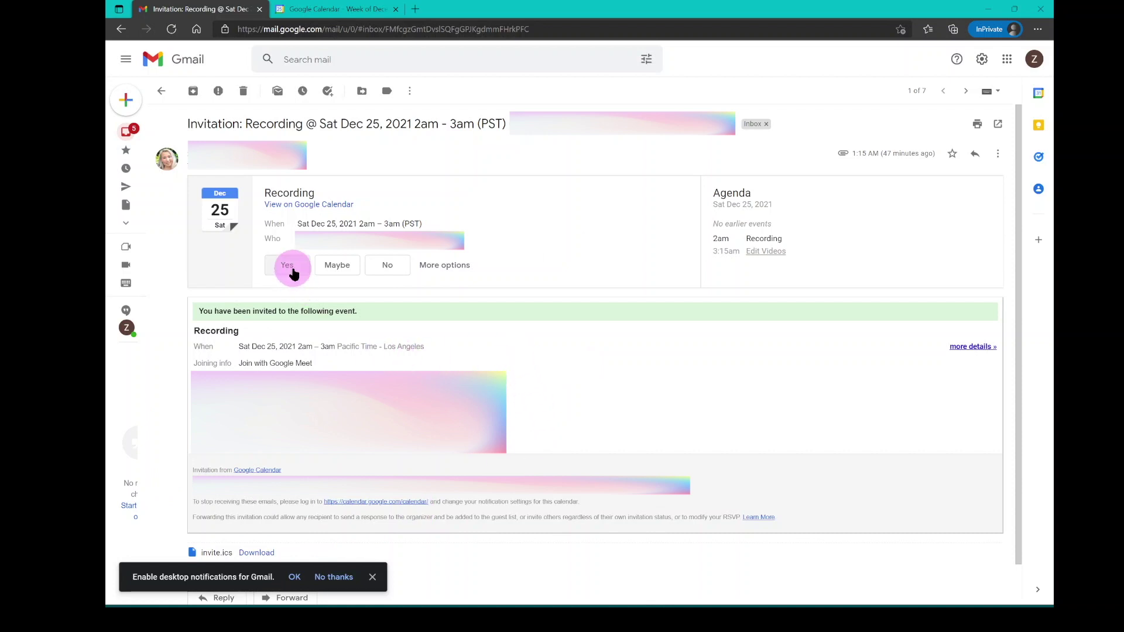
left_click(450, 271)
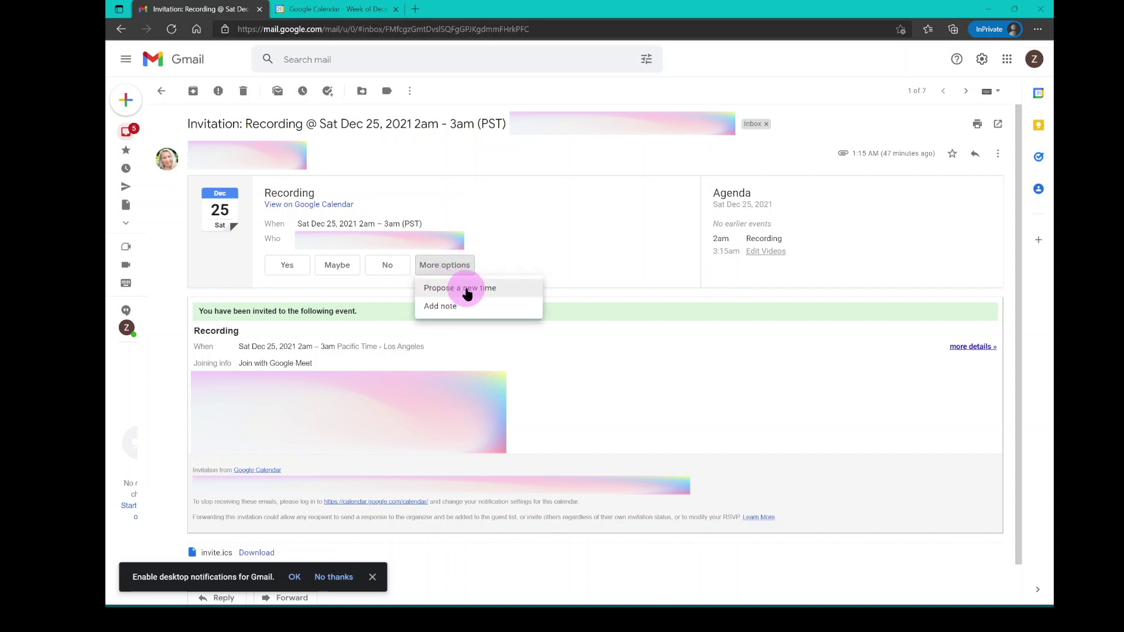
left_click(466, 289)
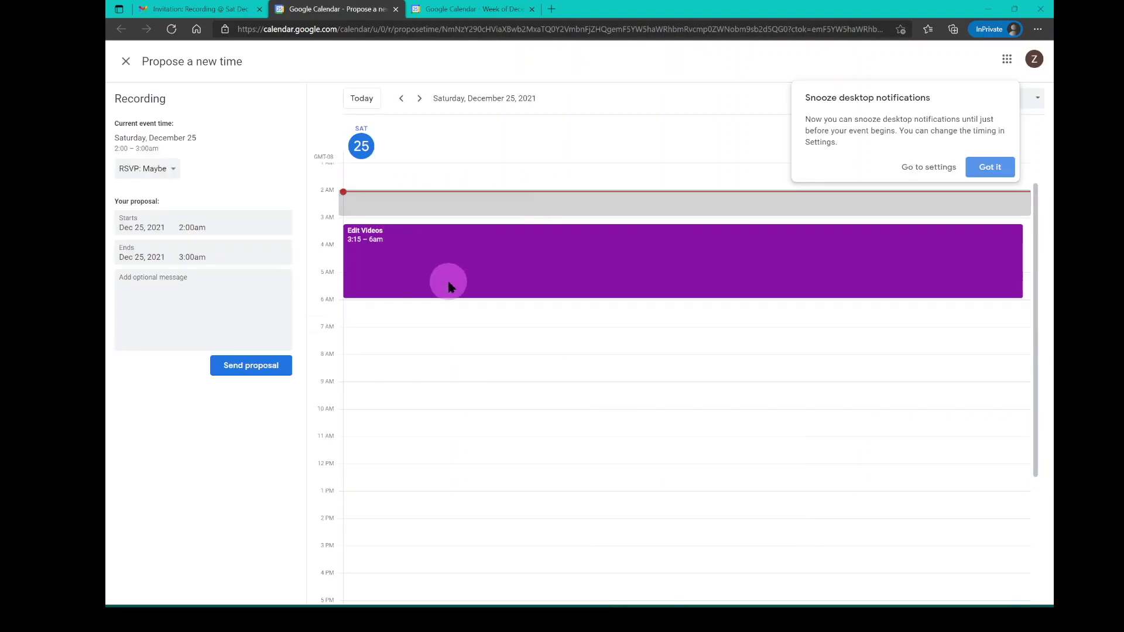
mouse_move(448, 281)
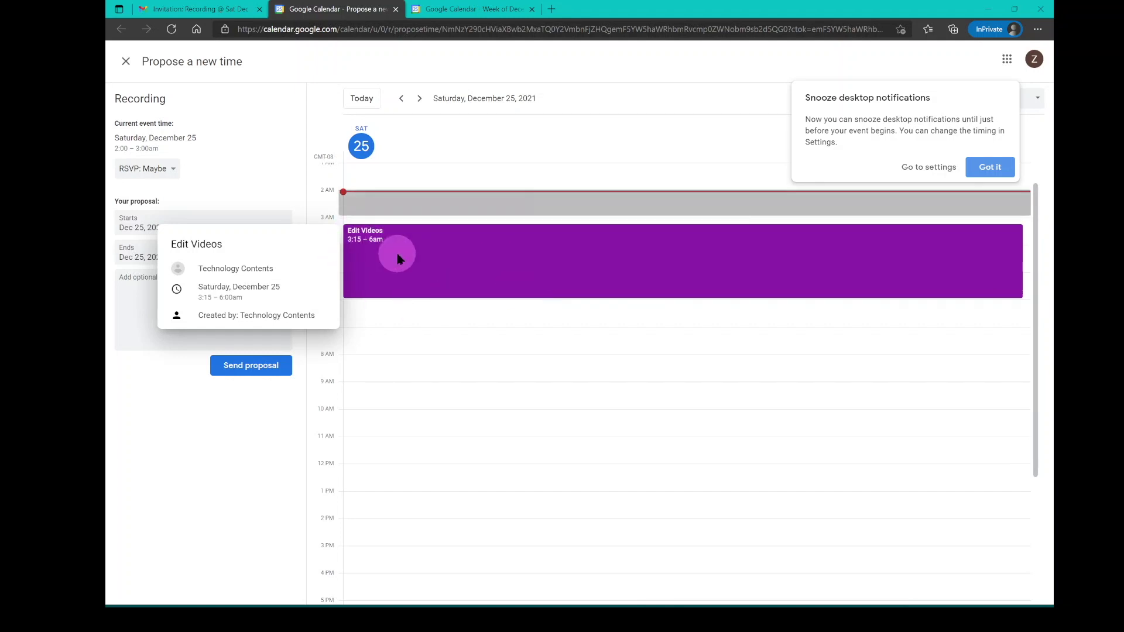
left_click(363, 312)
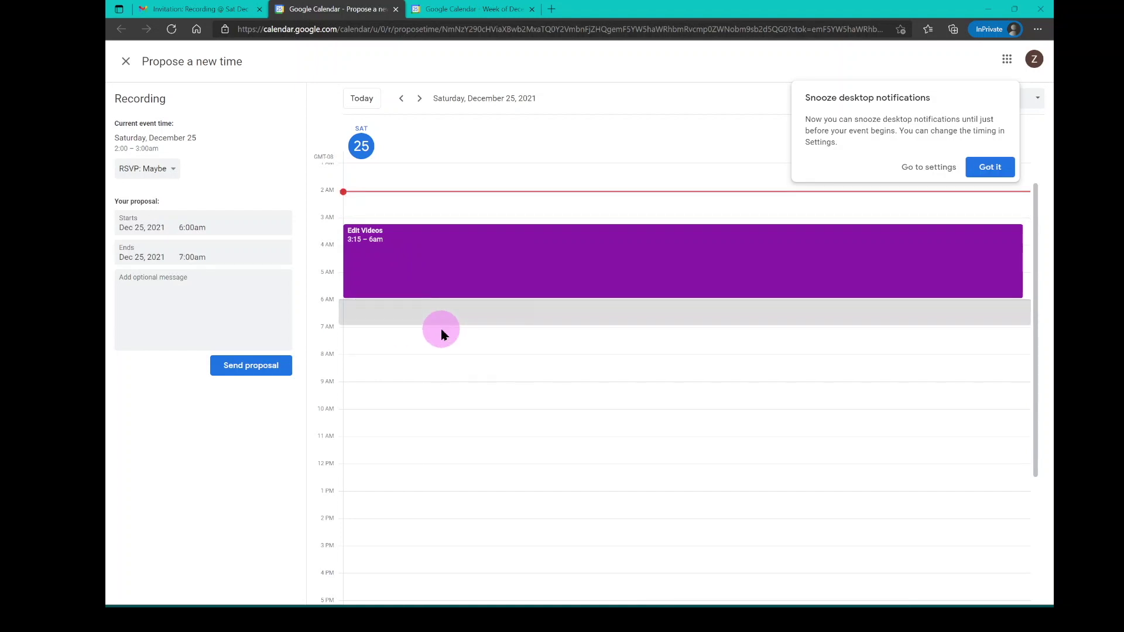
left_click(225, 364)
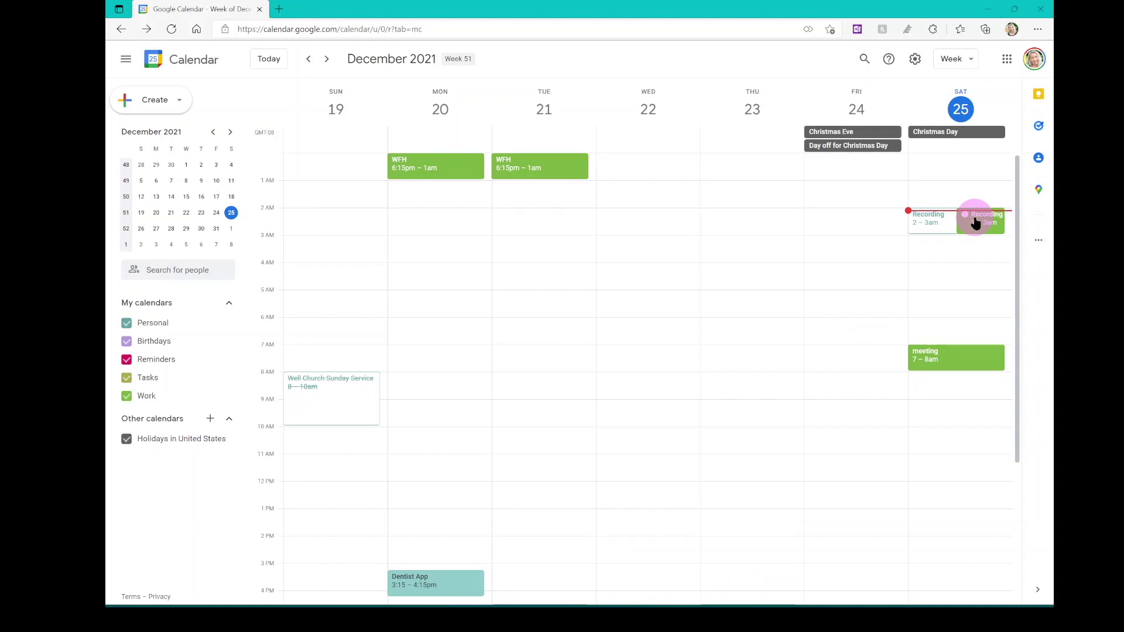
- Review the guest's proposed time for the December 25 Recording event and accept the move to 6:00–7:00am
left_click(975, 223)
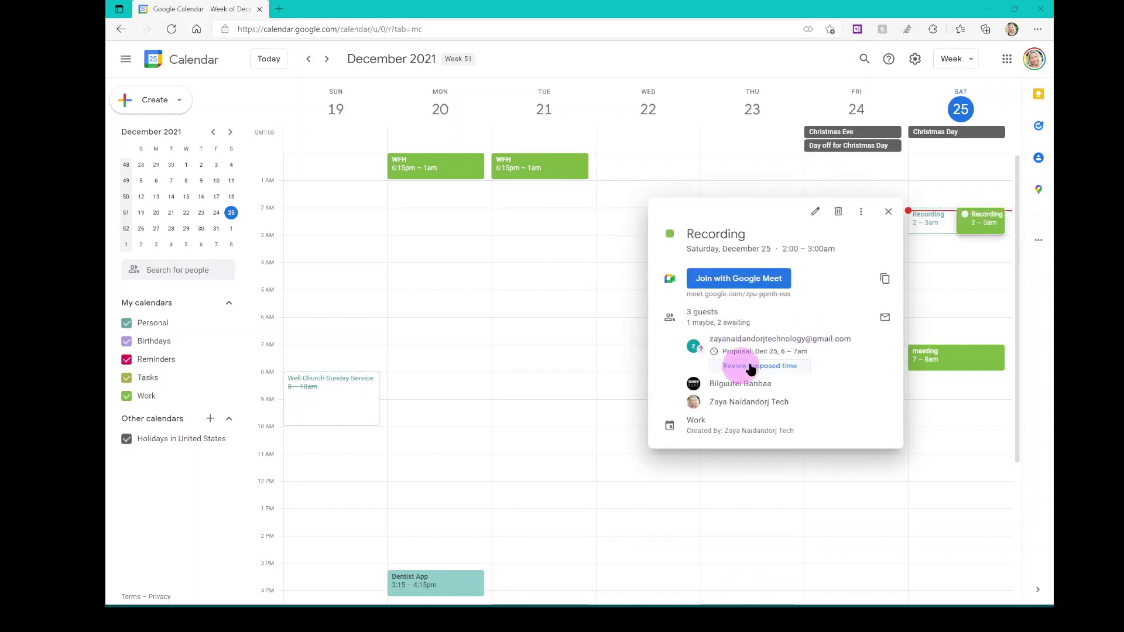
mouse_move(748, 359)
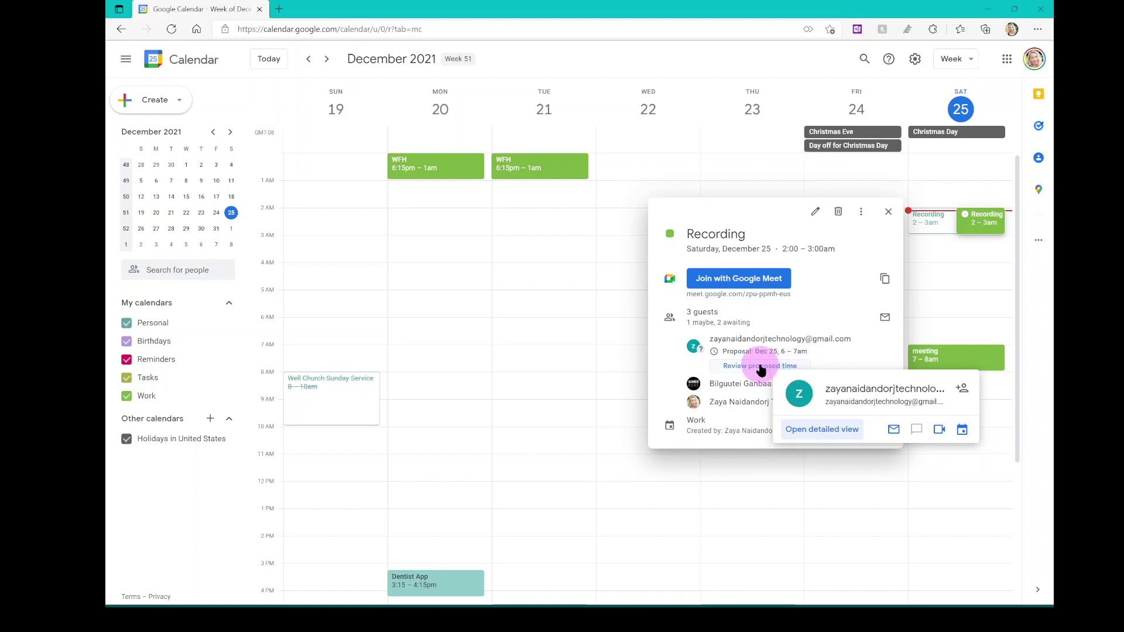
left_click(760, 367)
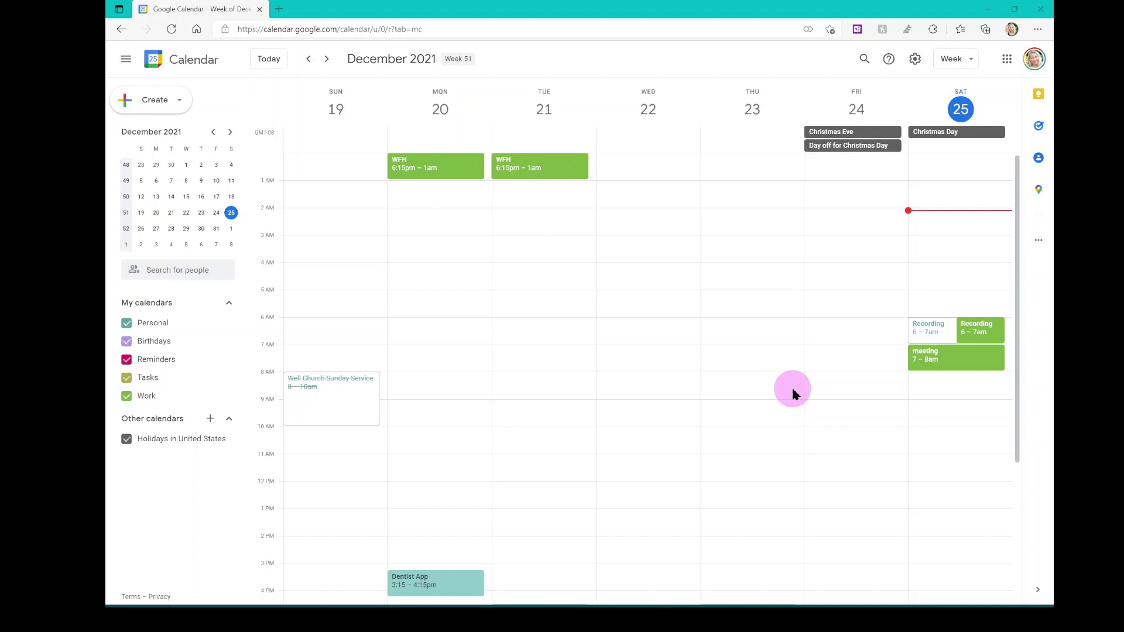
- Open the Recording event for editing and examine the guests' availability for December 25 in Find a Time, returning to the calendar
left_click(968, 341)
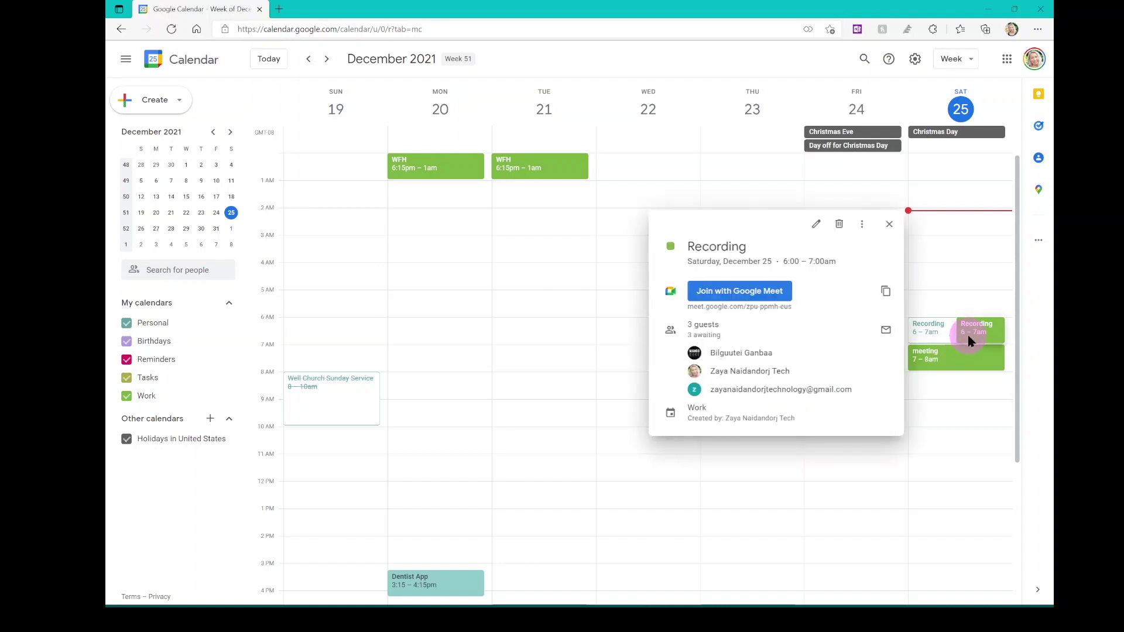
left_click(816, 225)
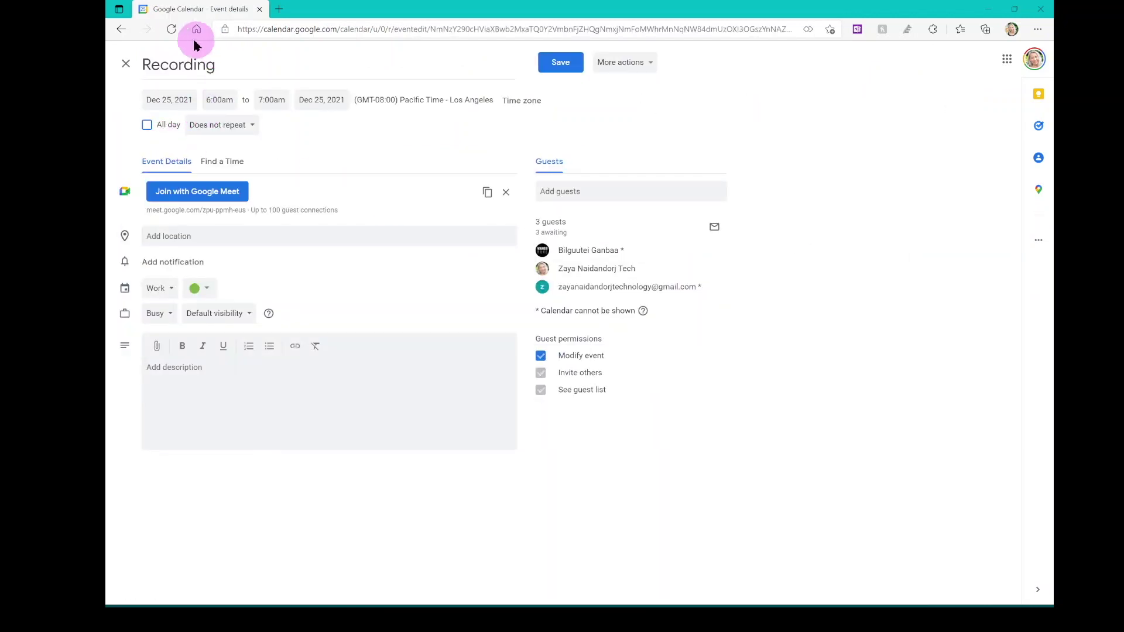
left_click(226, 167)
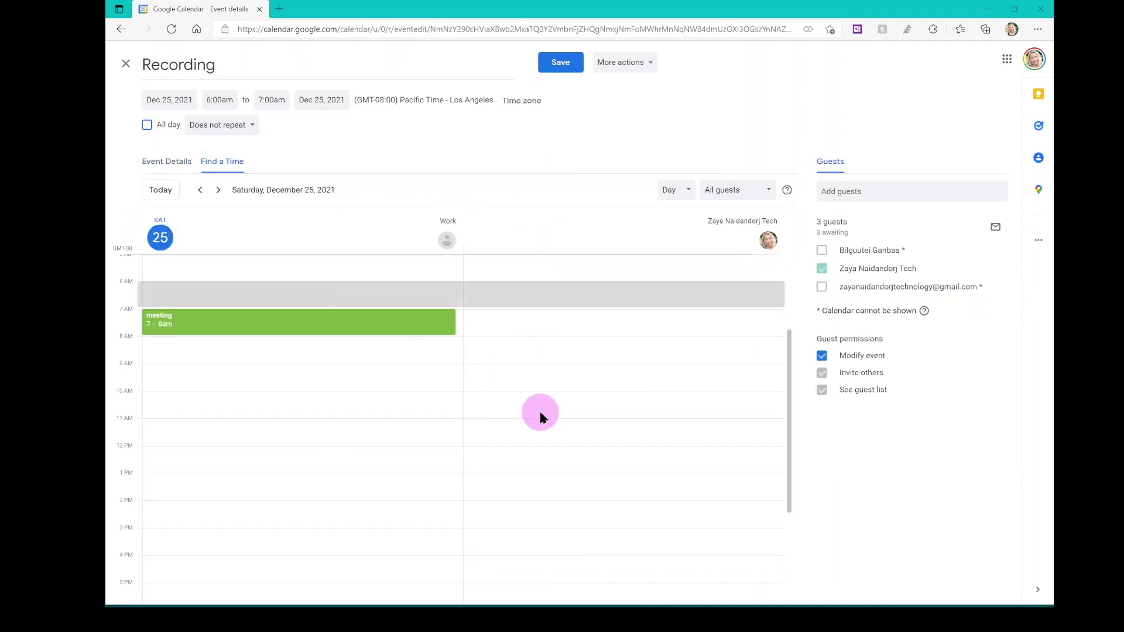
scroll(539, 417, "up", 2)
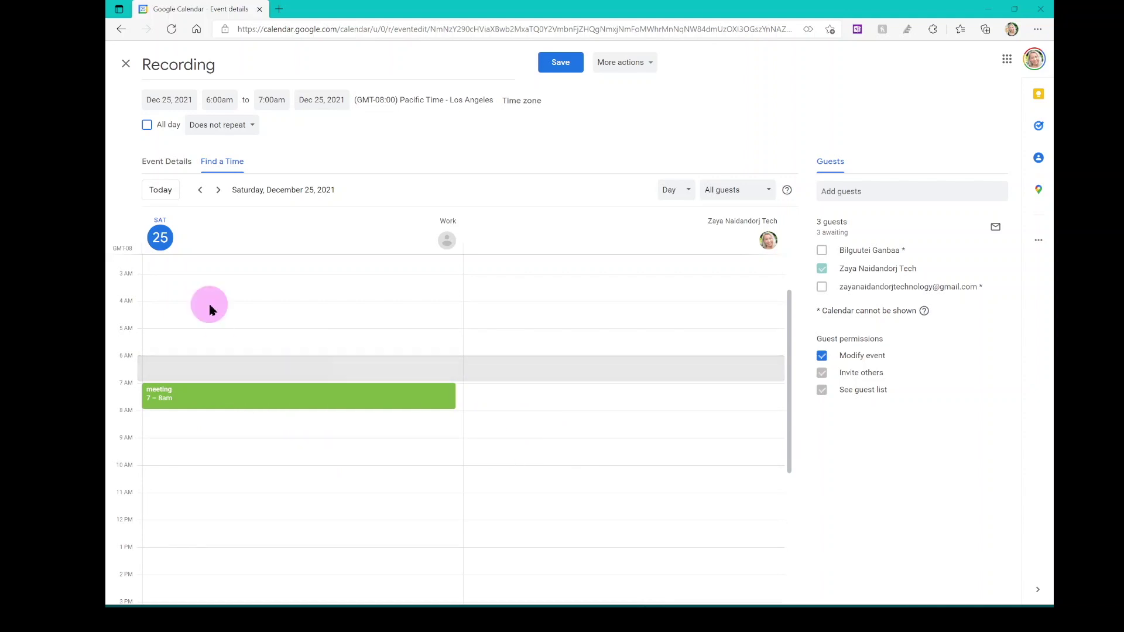
scroll(164, 391, "down", 1)
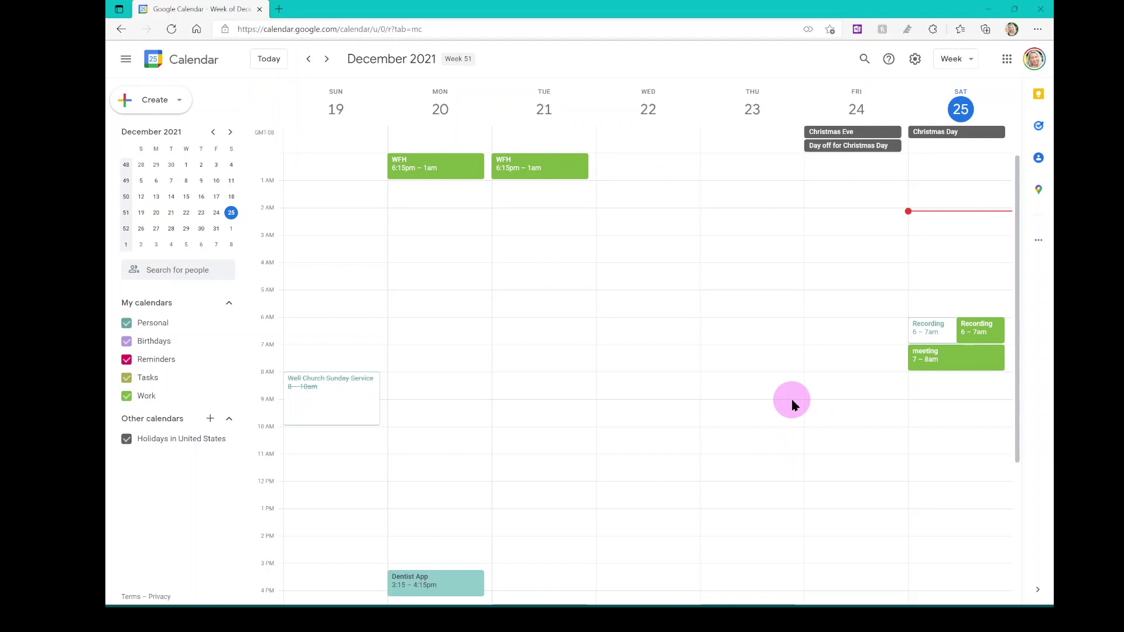
- Display a secondary time zone in the calendar settings and set it to (GMT+08:00) Ulaanbaatar Standard Time - Ulaanbaatar
left_click(915, 69)
left_click(928, 90)
left_click(164, 151)
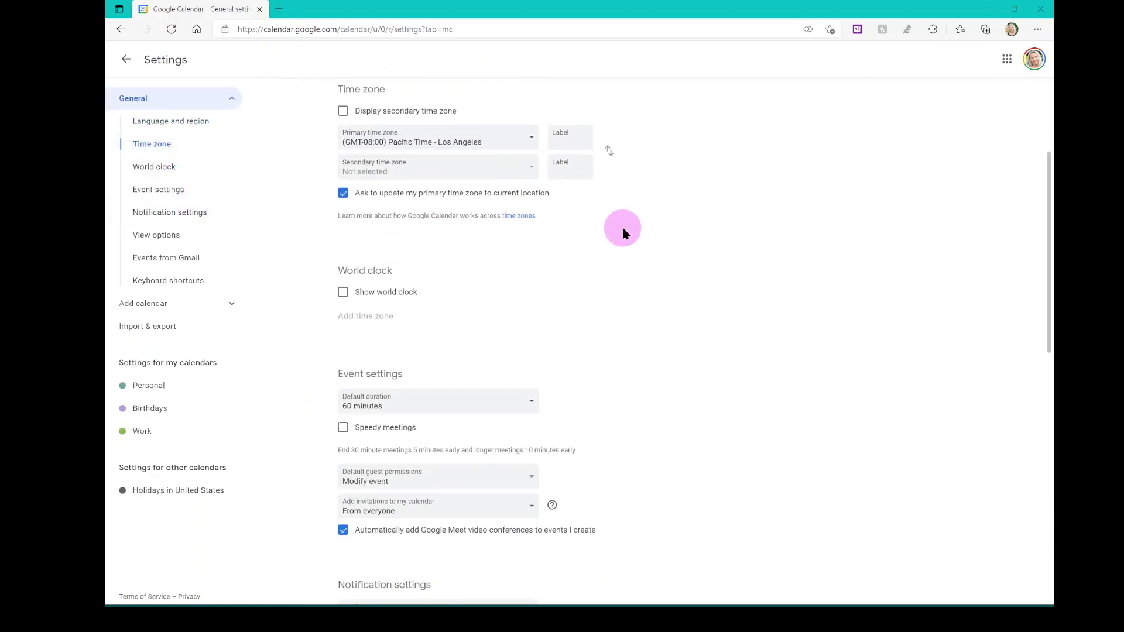
left_click(343, 113)
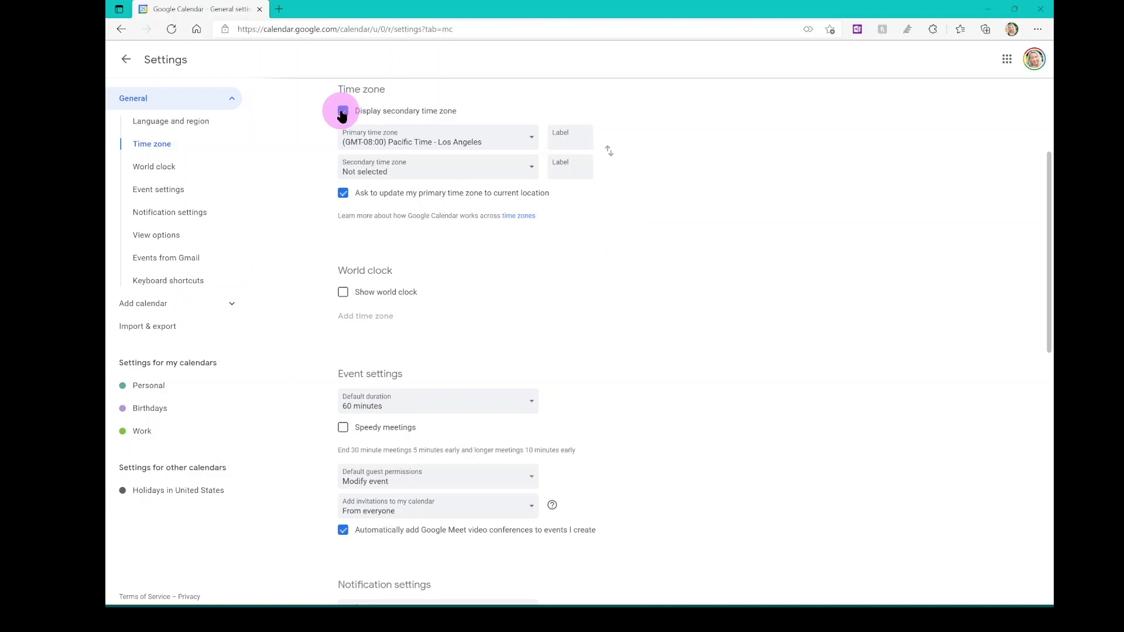
left_click(404, 176)
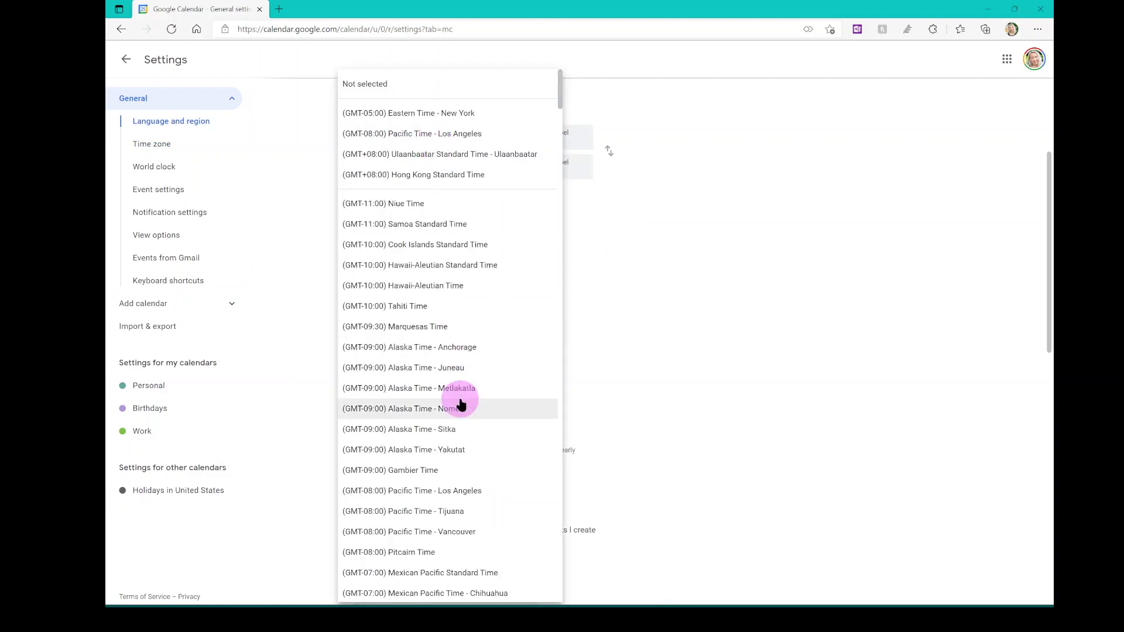
left_click(463, 400)
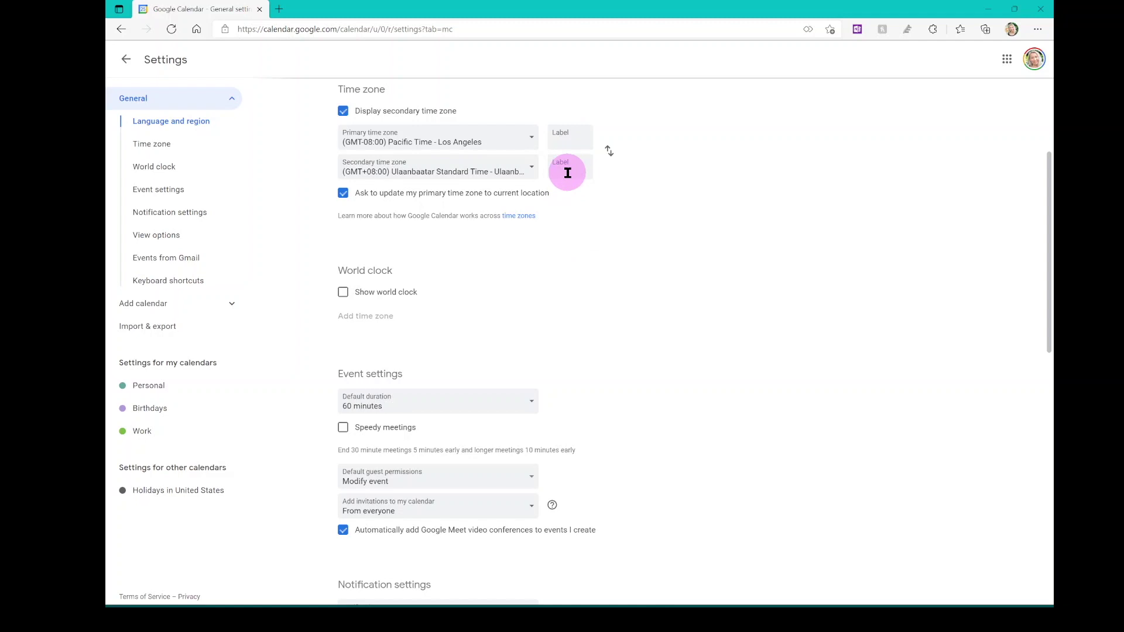
- Label the secondary time zone UB and the primary time zone LA, and return to the week calendar
left_click(567, 173)
type("UB")
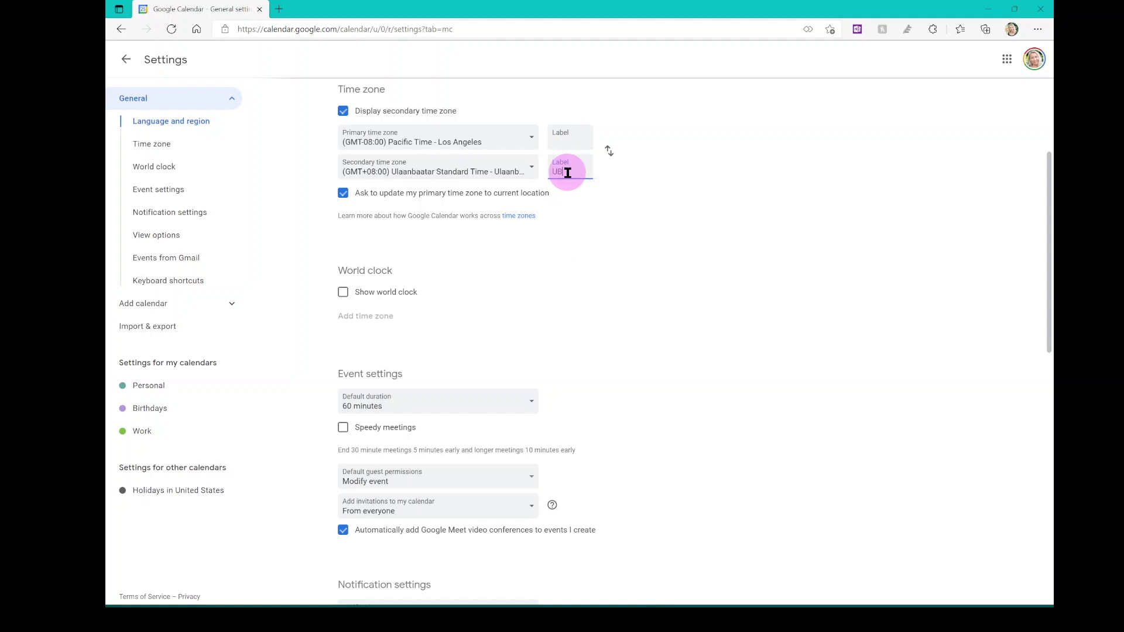
left_click(561, 142)
type("LA")
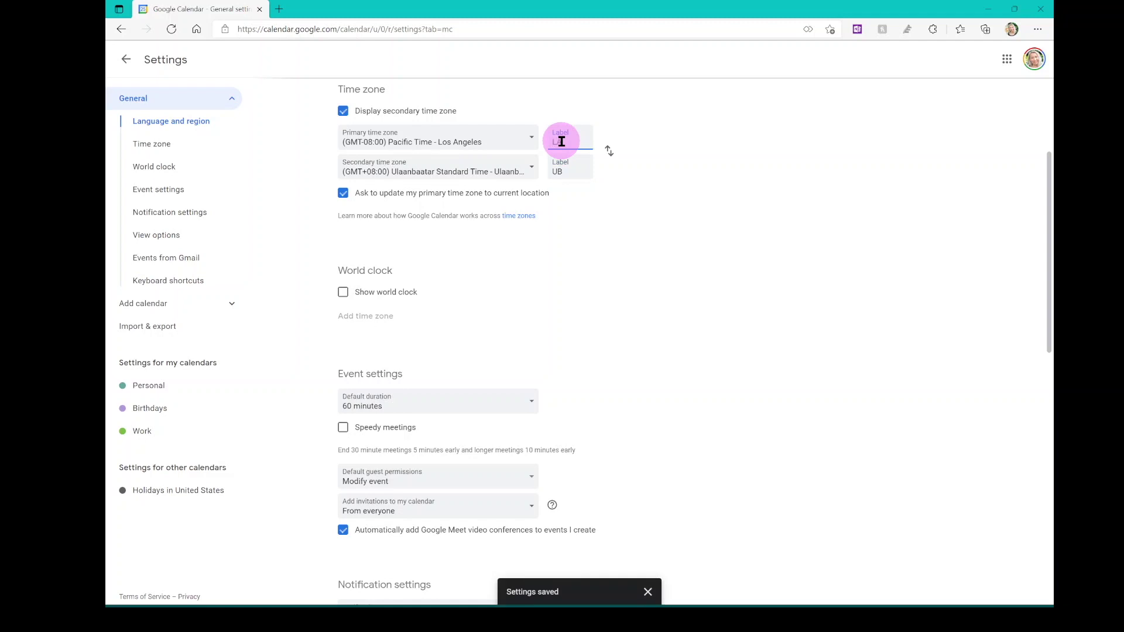
left_click(601, 229)
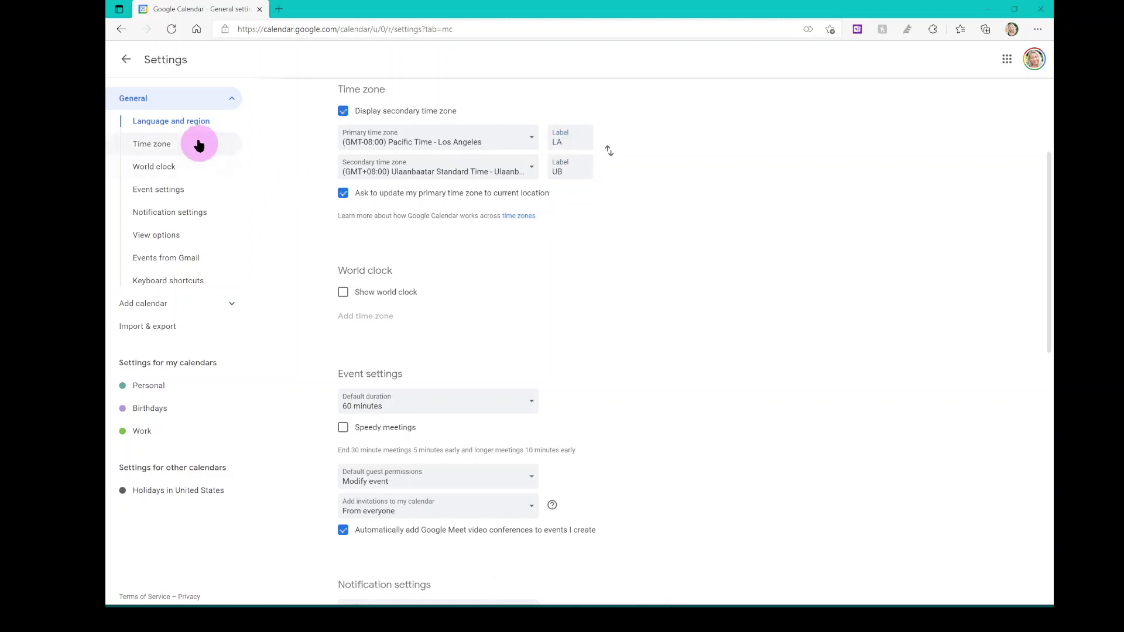
left_click(125, 59)
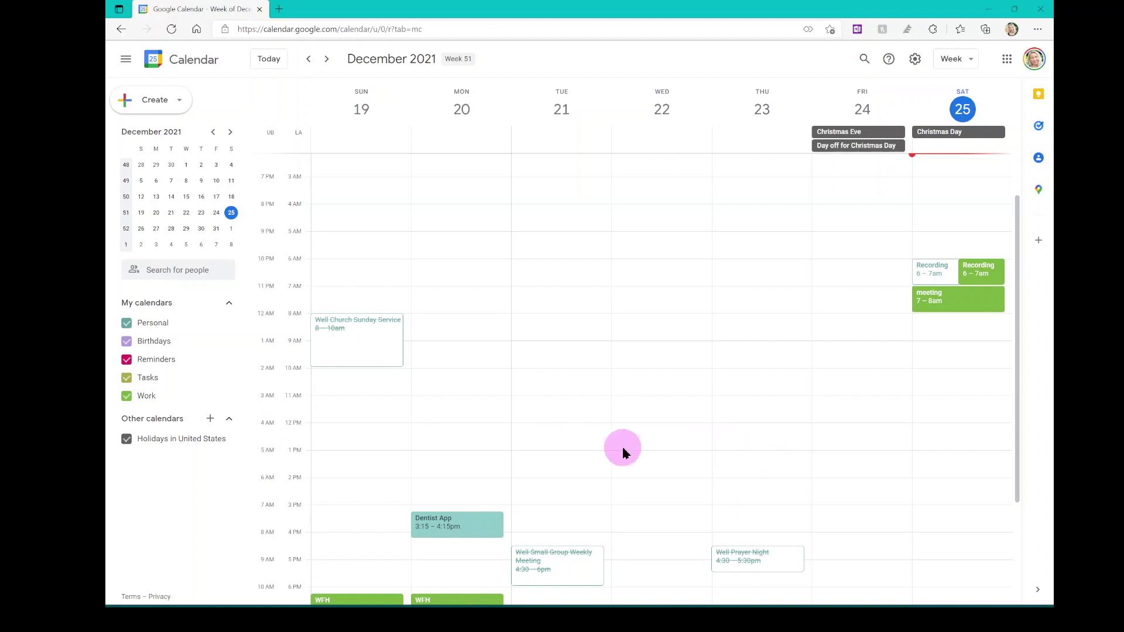
- View the full details of the December 25 Recording event and go back to the calendar
scroll(624, 451, "down", 3)
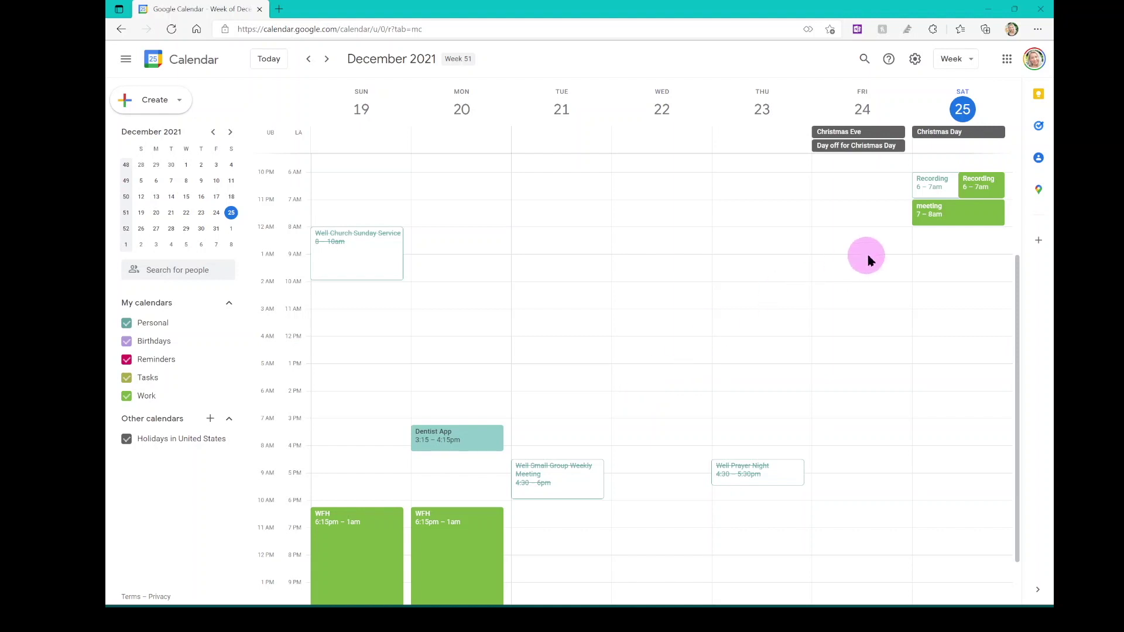
left_click(987, 188)
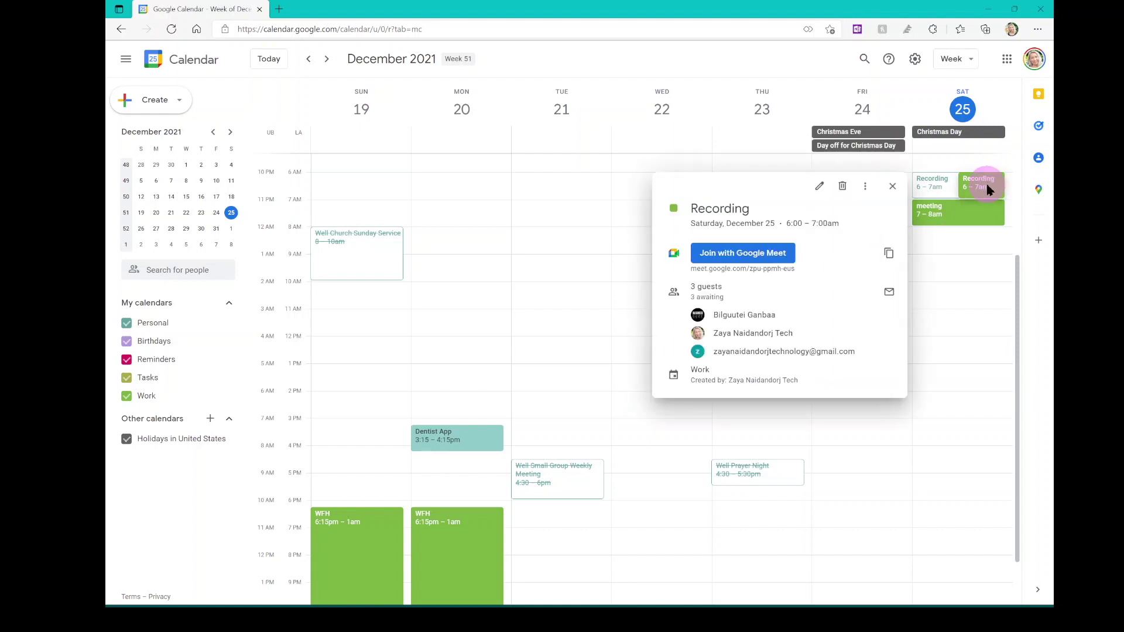
left_click(818, 187)
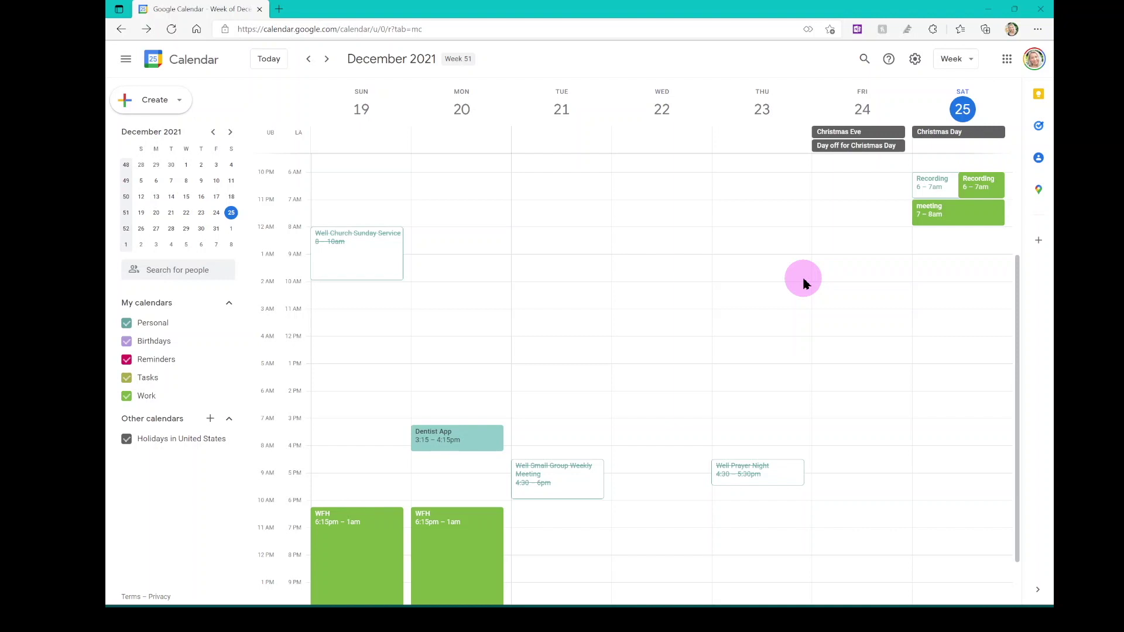
- Email the Recording event's guests the message "Tun udahgui uulzalt ehllee"
left_click(984, 193)
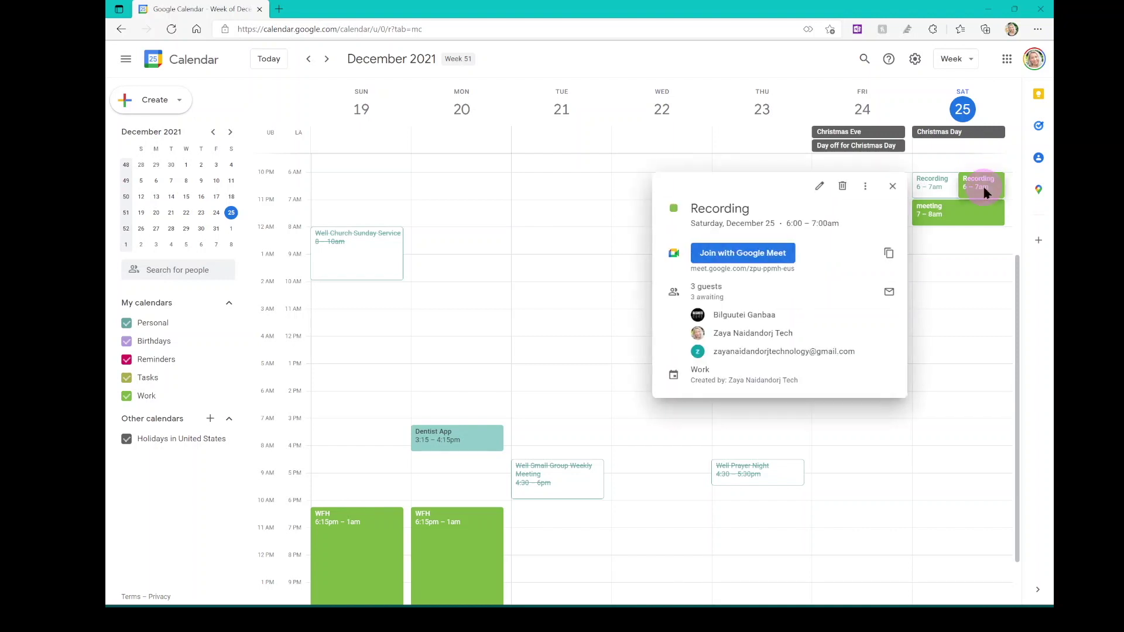
left_click(889, 295)
left_click(456, 335)
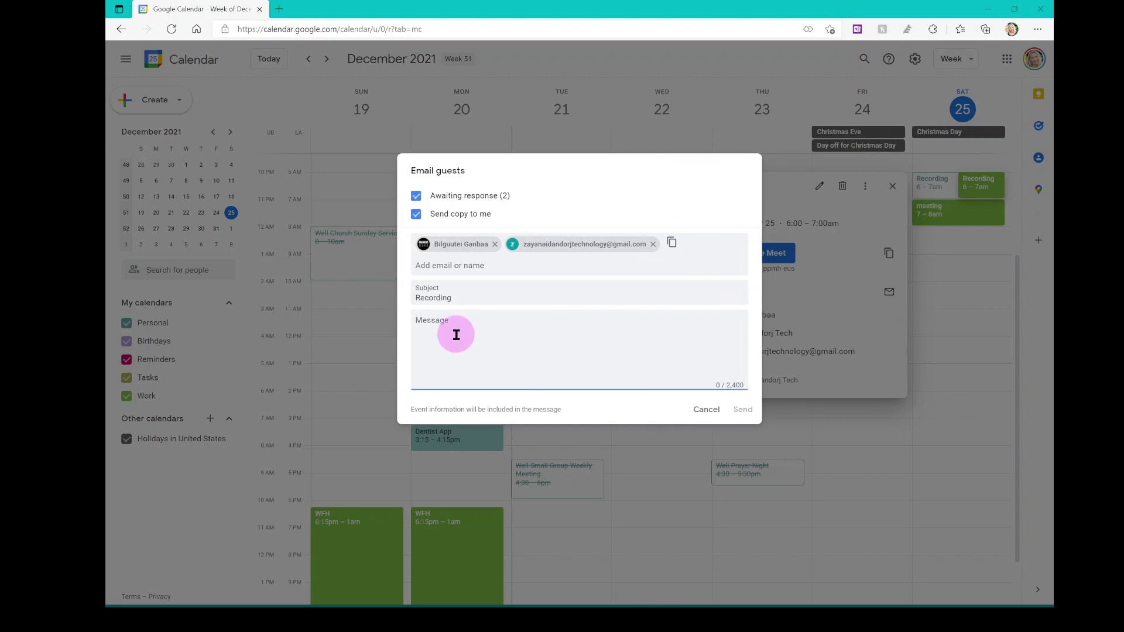
type("Tun udahgui uulzalt ehllee")
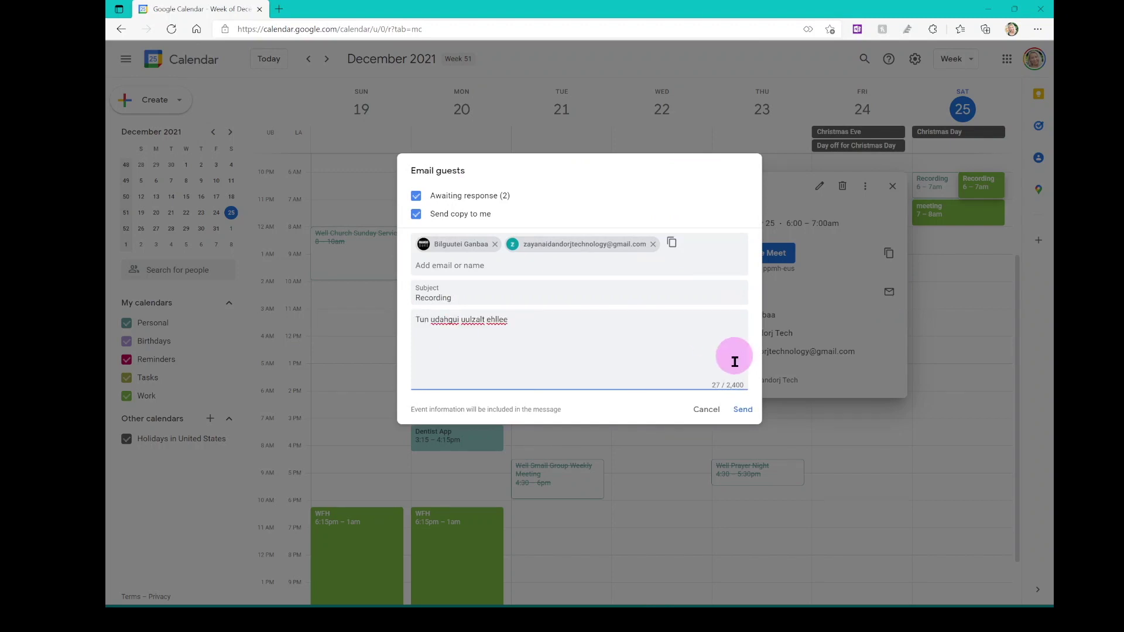
left_click(744, 412)
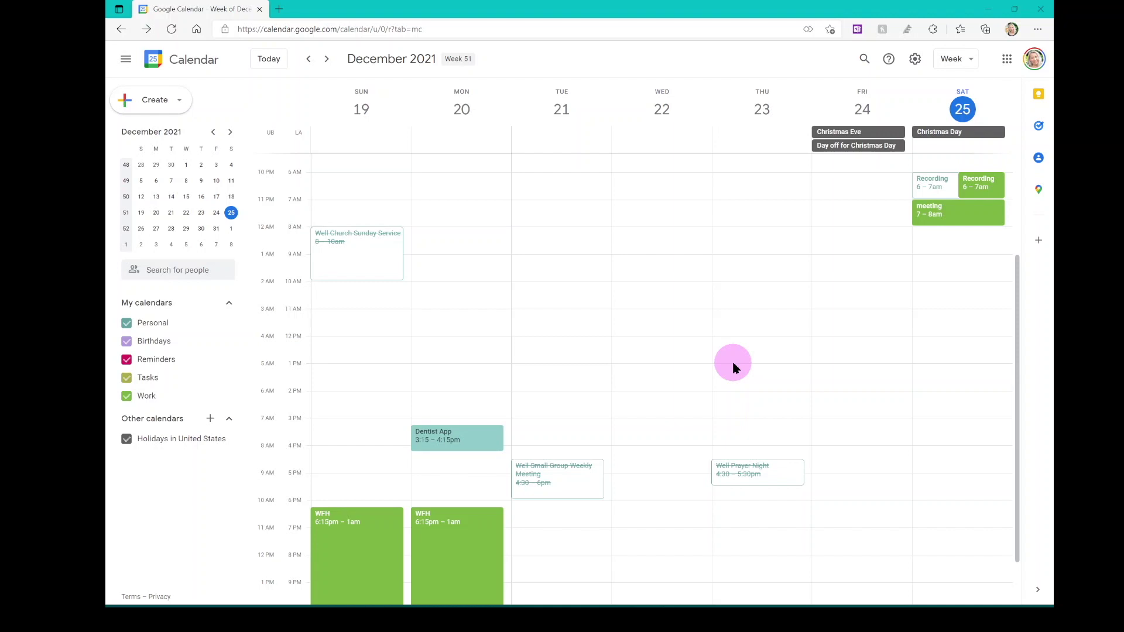
- Remove the Modify event and See guest list permissions from the Recording event's guests and save the event
left_click(975, 188)
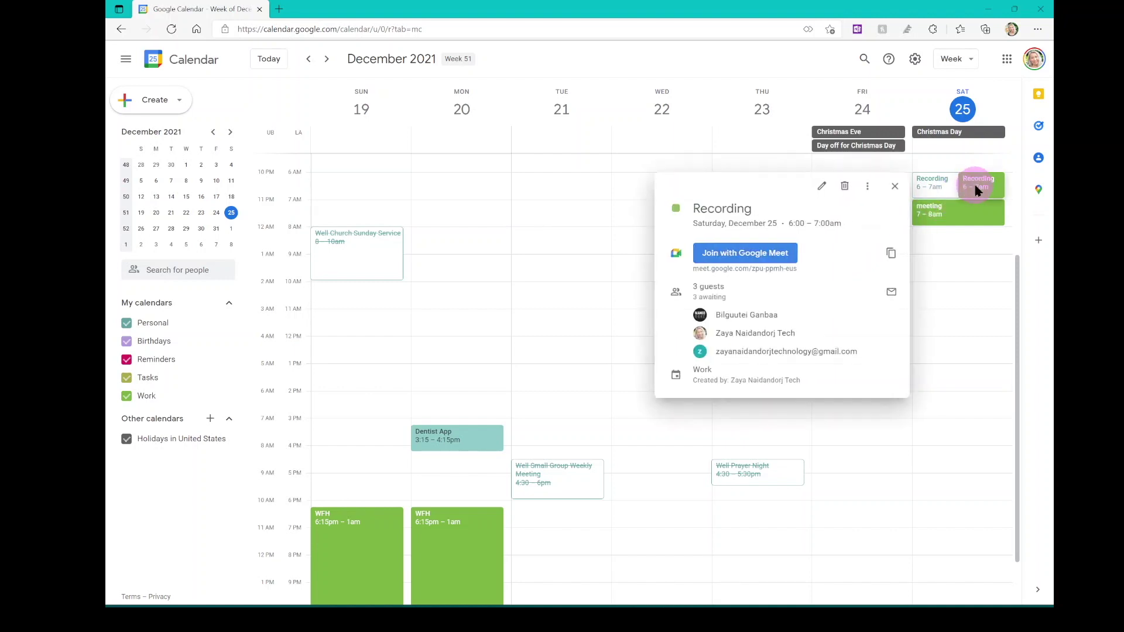
left_click(817, 188)
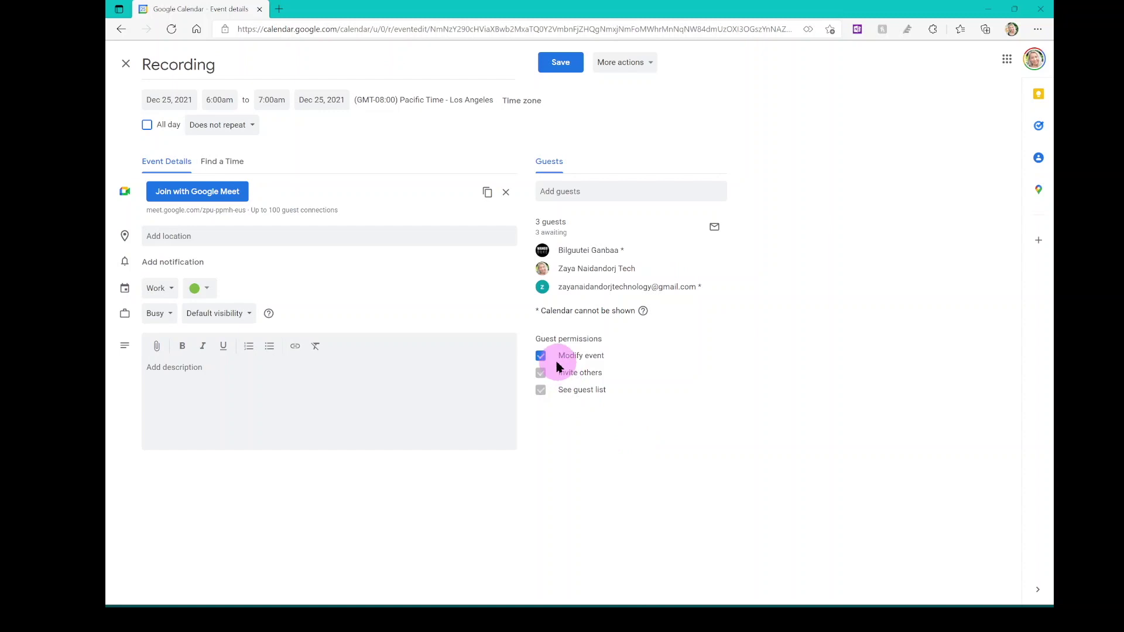
left_click(541, 356)
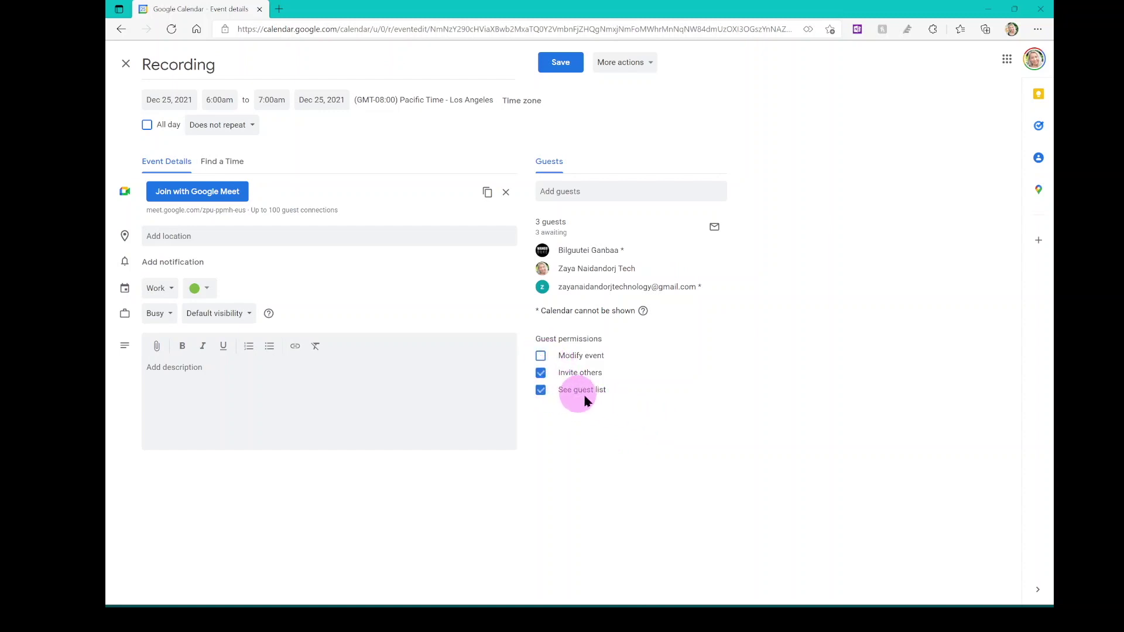
left_click(540, 390)
left_click(560, 64)
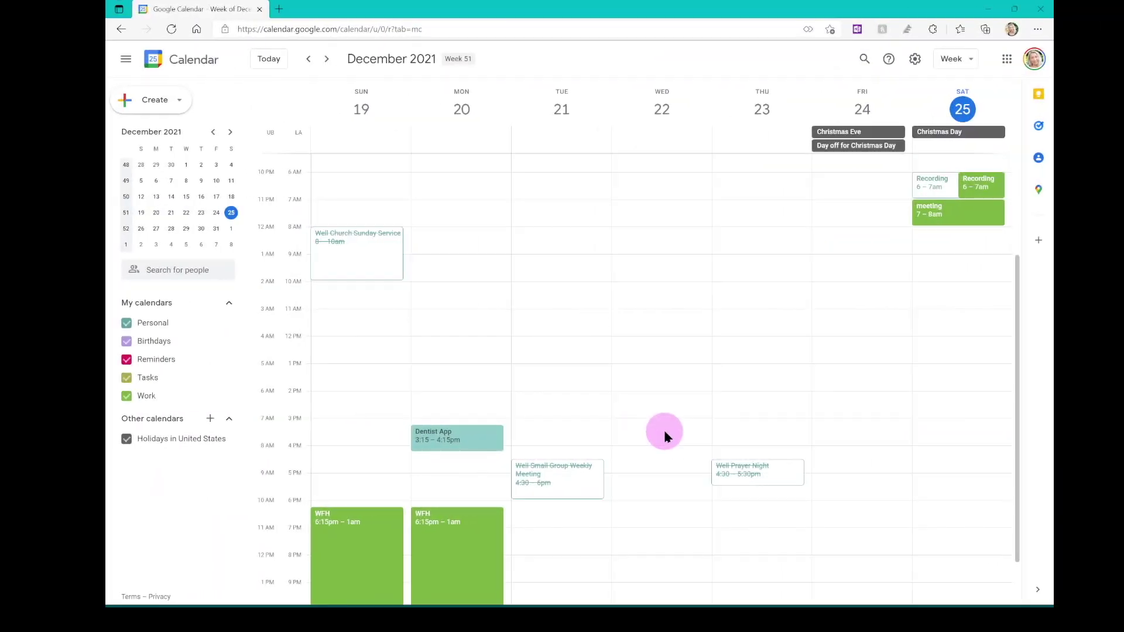
- Enable reduced brightness of past events in the calendar's view options and return to the week calendar
scroll(476, 380, "down", 1)
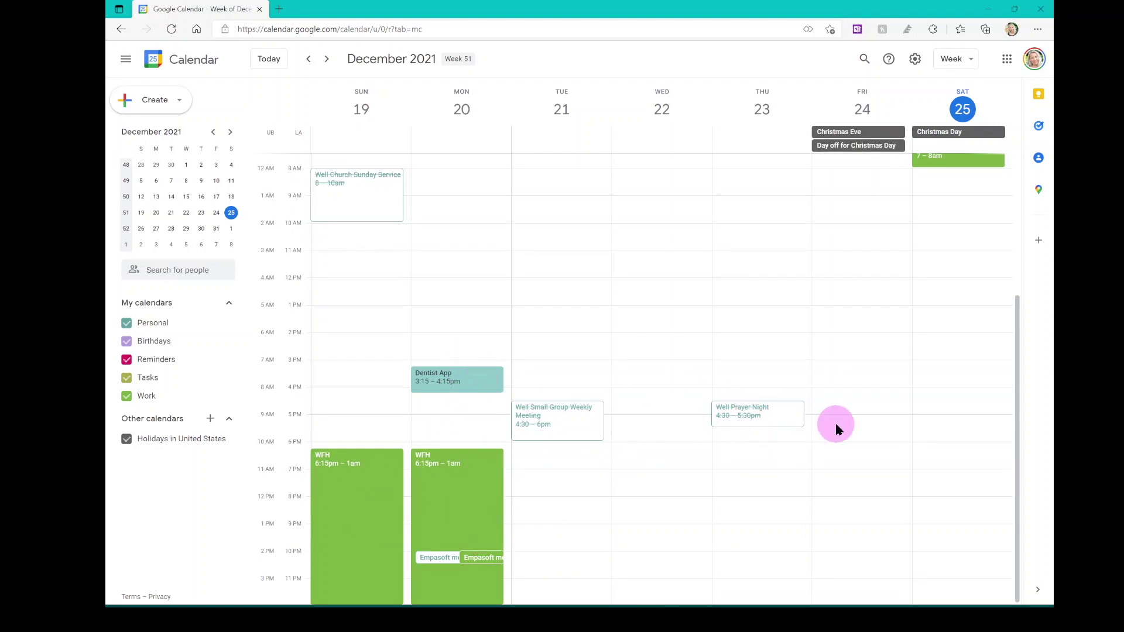
scroll(836, 428, "up", 2)
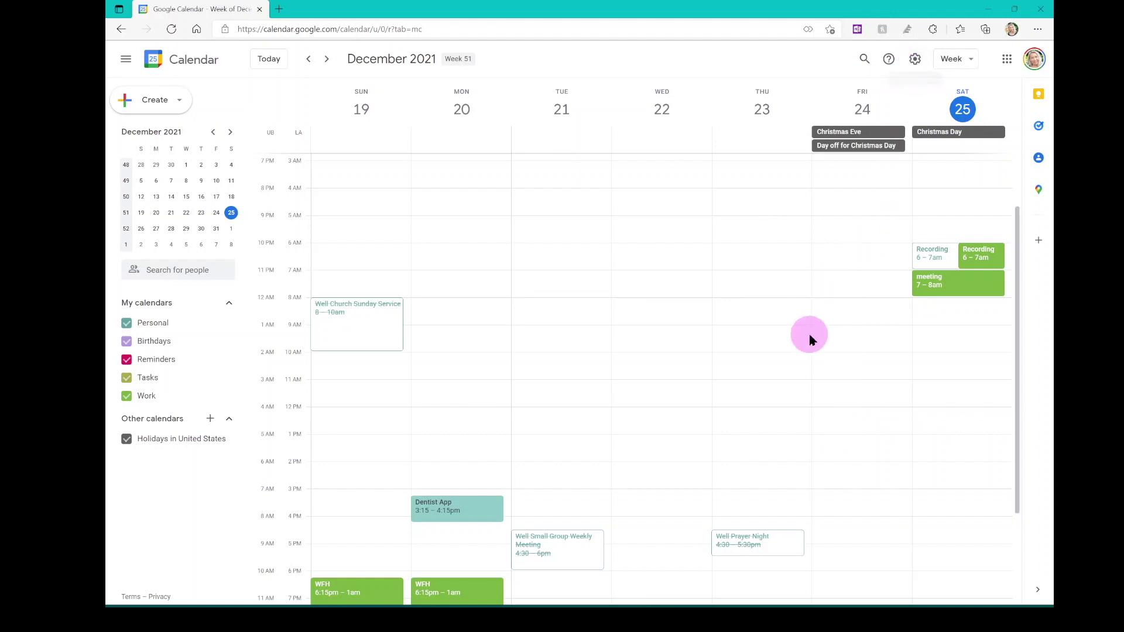
key("s")
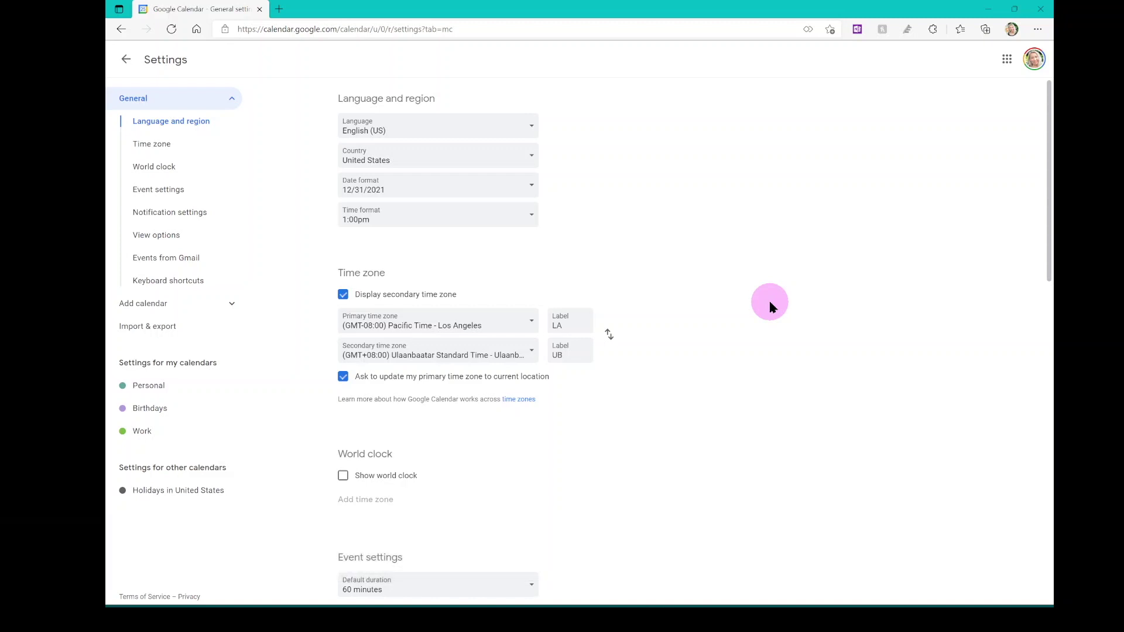
left_click(167, 237)
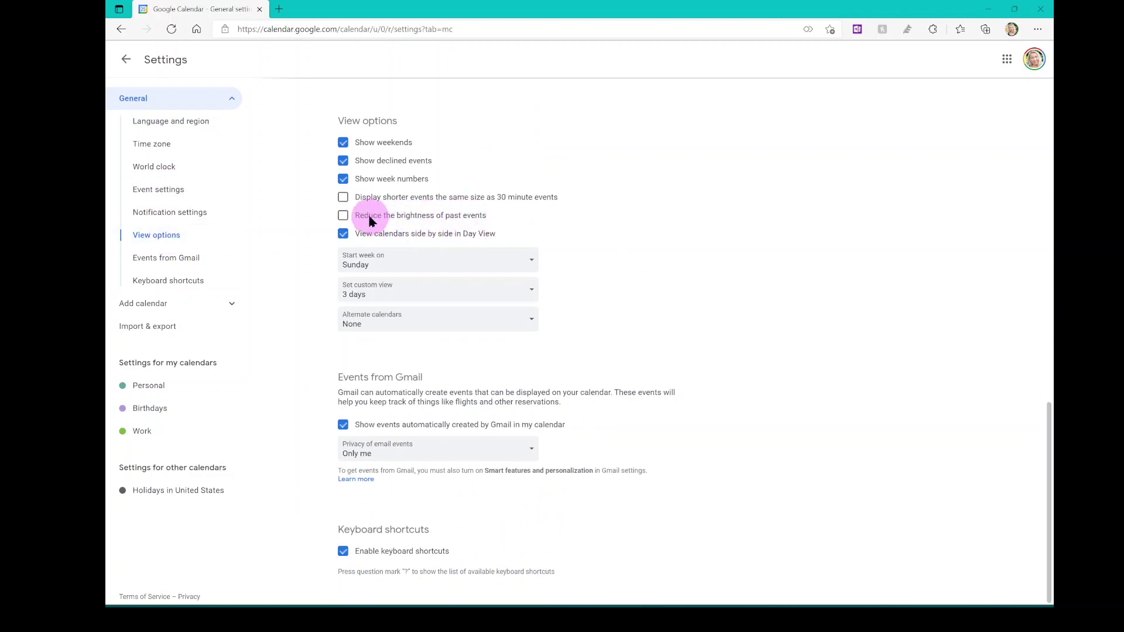
left_click(344, 216)
left_click(126, 59)
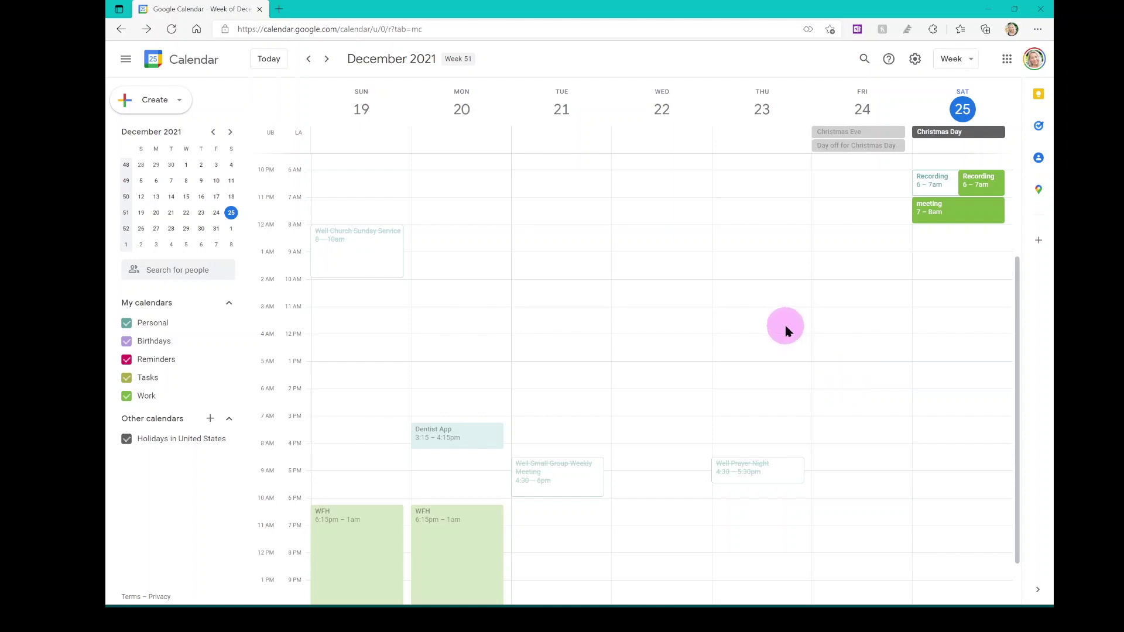
- View the notification settings and go back to the week calendar
key("s")
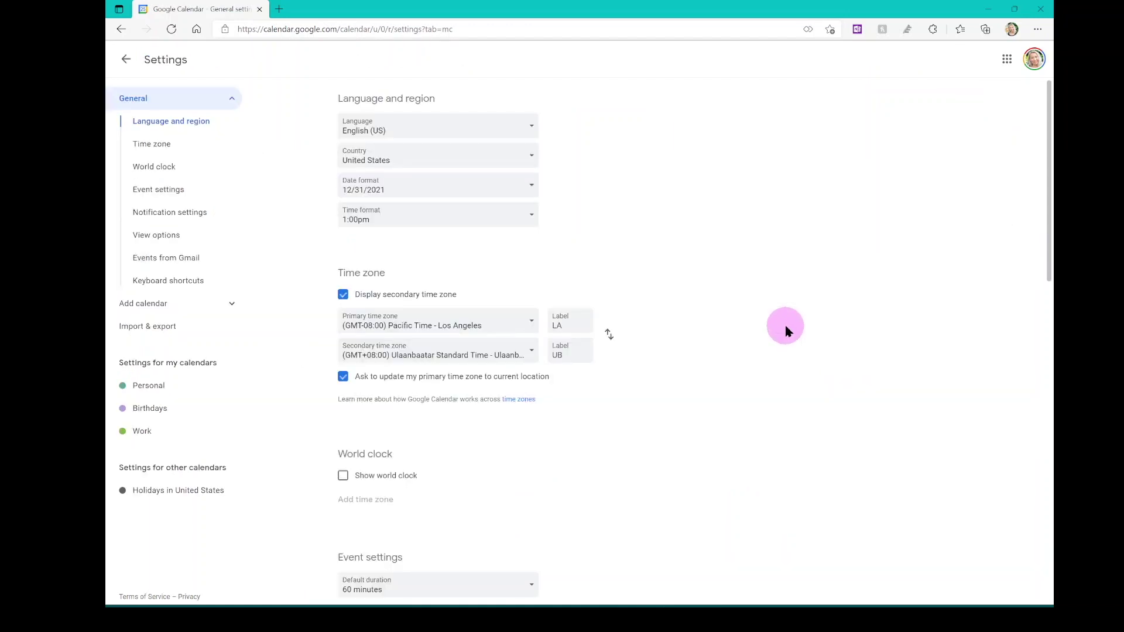
left_click(167, 214)
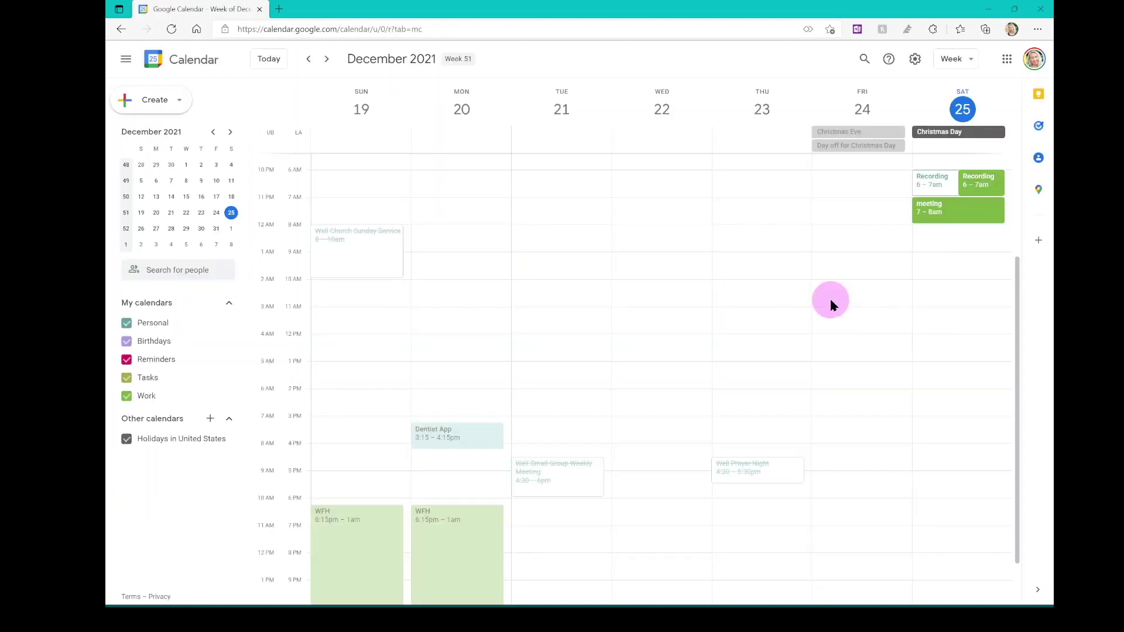
- Open the Work calendar's Recording event on Saturday, December 25 for editing and change its notification type to Email
left_click(982, 181)
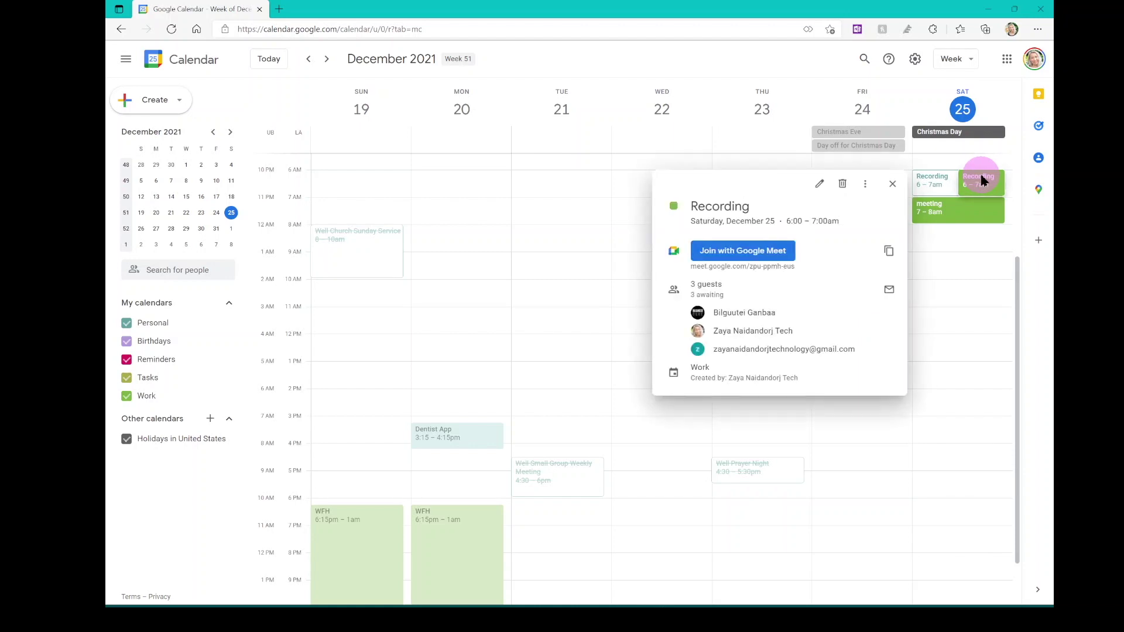
left_click(819, 186)
left_click(171, 267)
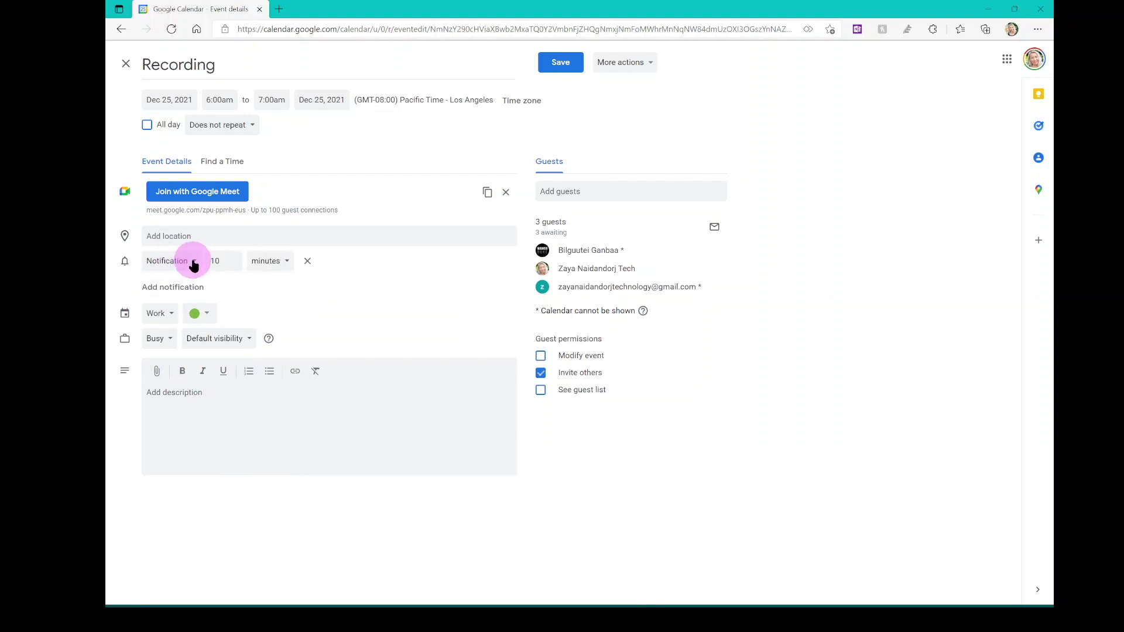
left_click(194, 264)
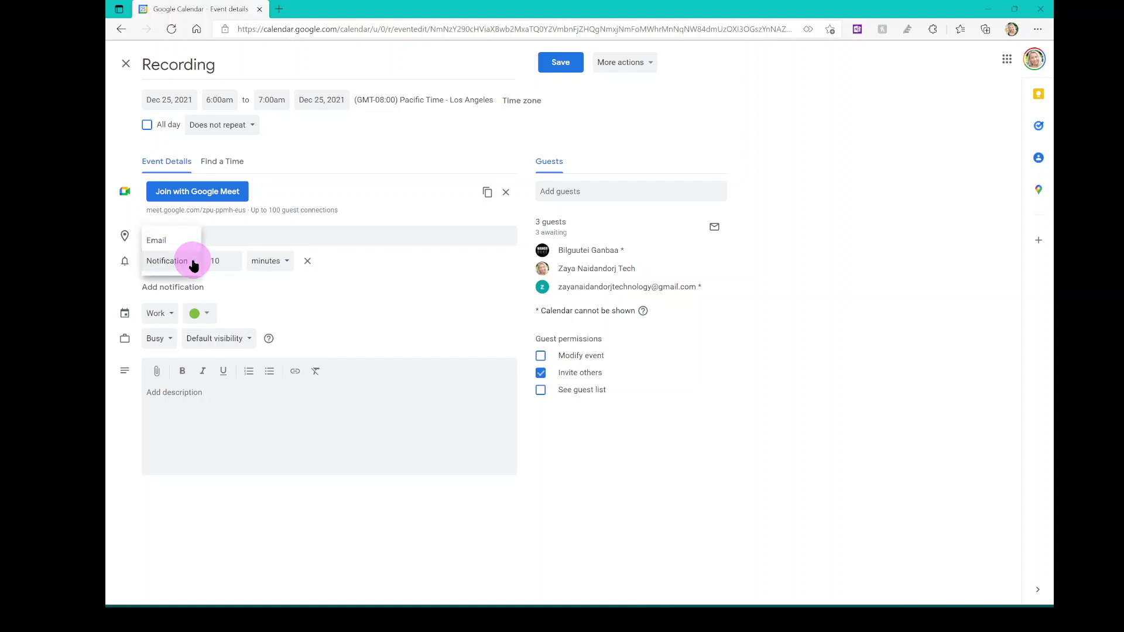
left_click(181, 240)
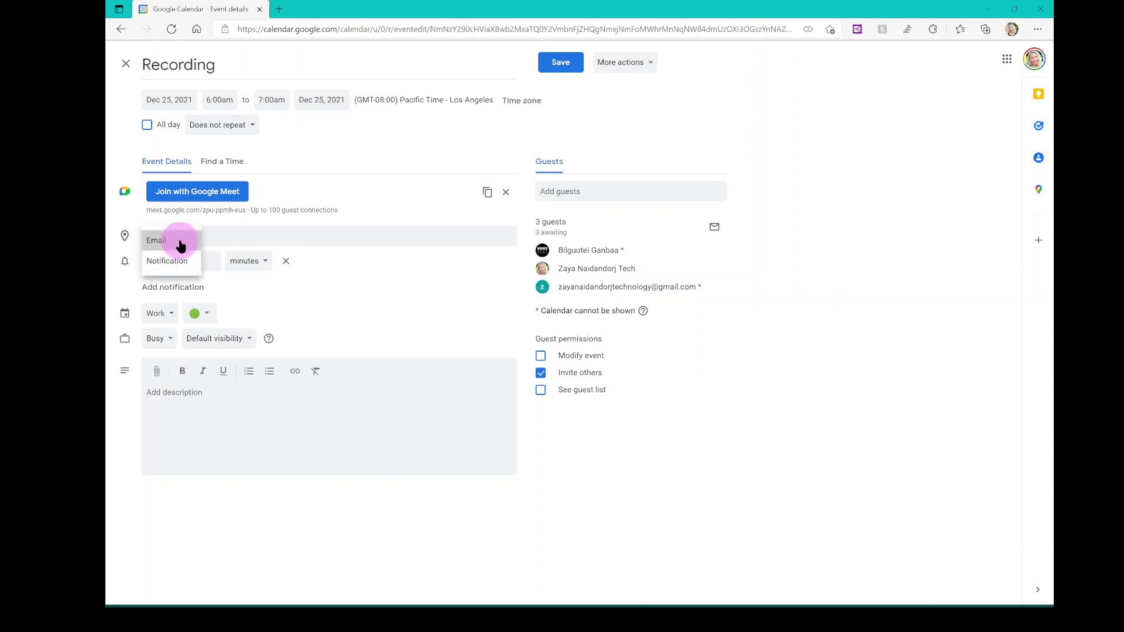
- Set the Recording event's email reminder to 5 minutes before and save the event
left_click(212, 267)
left_click(212, 265)
left_click(213, 265)
left_click(212, 265)
left_click(213, 265)
left_click(295, 300)
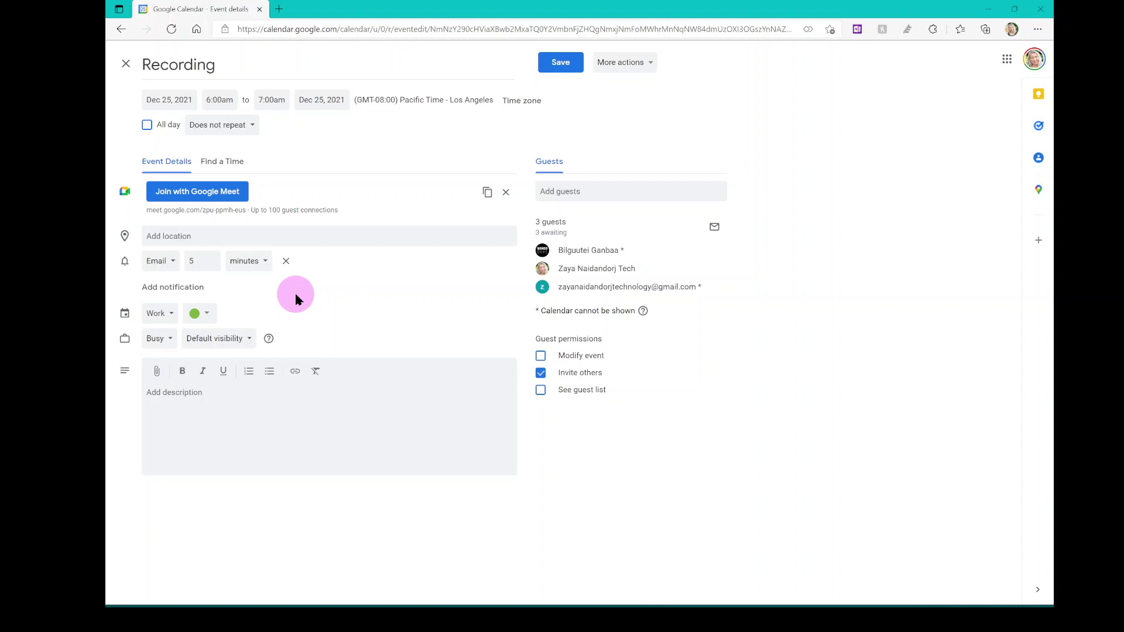
left_click(559, 65)
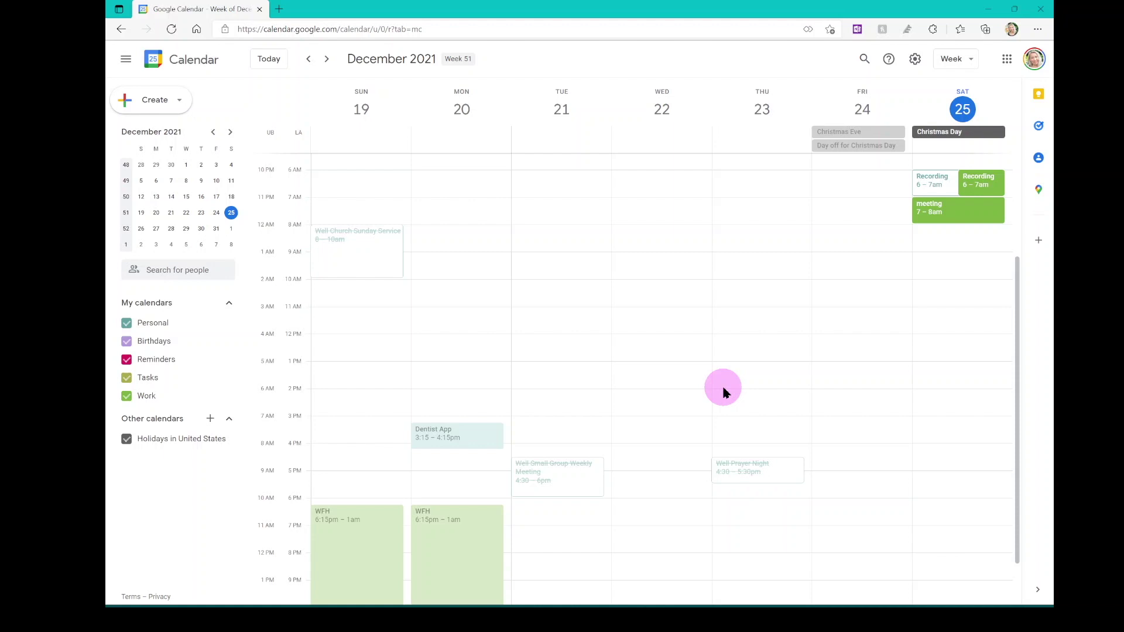
- Show the calendar's keyboard shortcut help and review the list through the Application section
key("s")
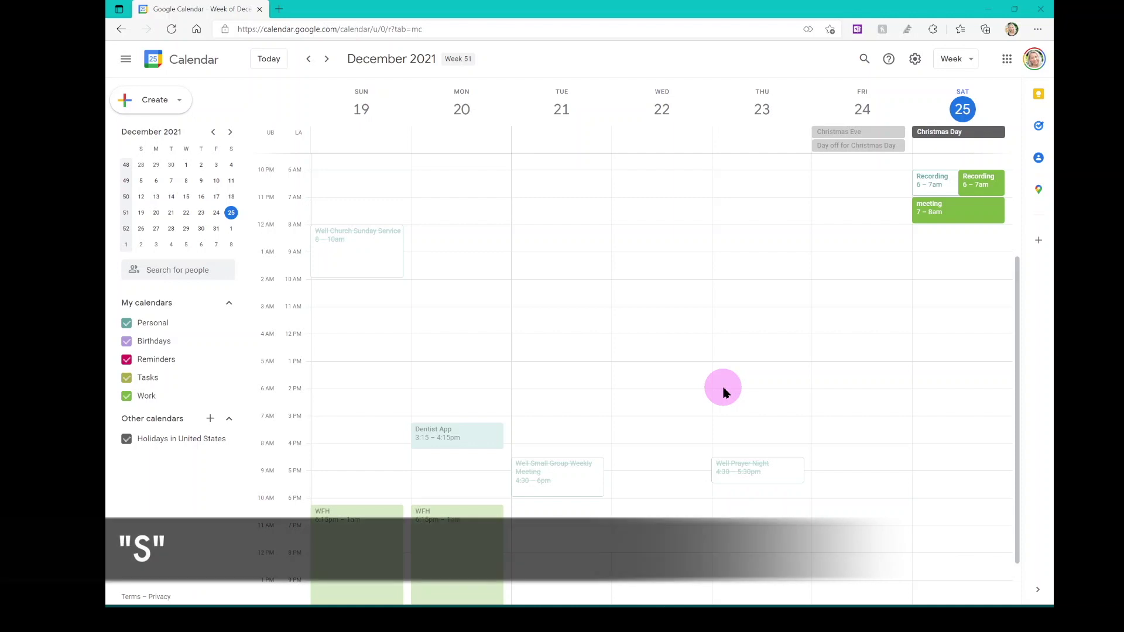
key("shift+slash")
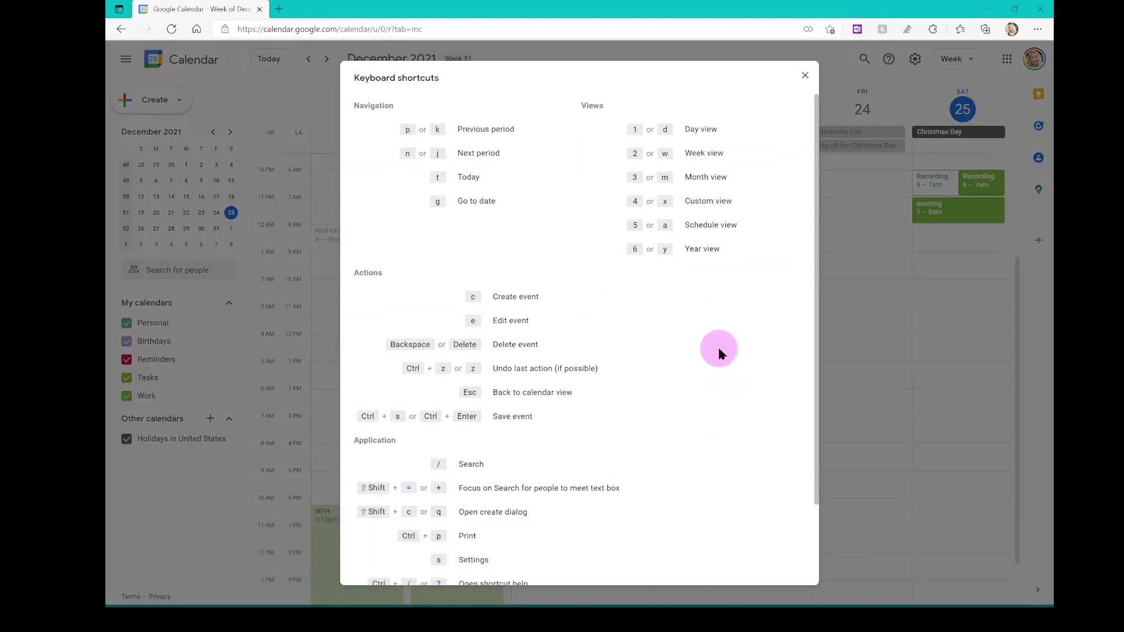
scroll(718, 345, "down", 2)
scroll(718, 345, "up", 2)
scroll(719, 350, "down", 2)
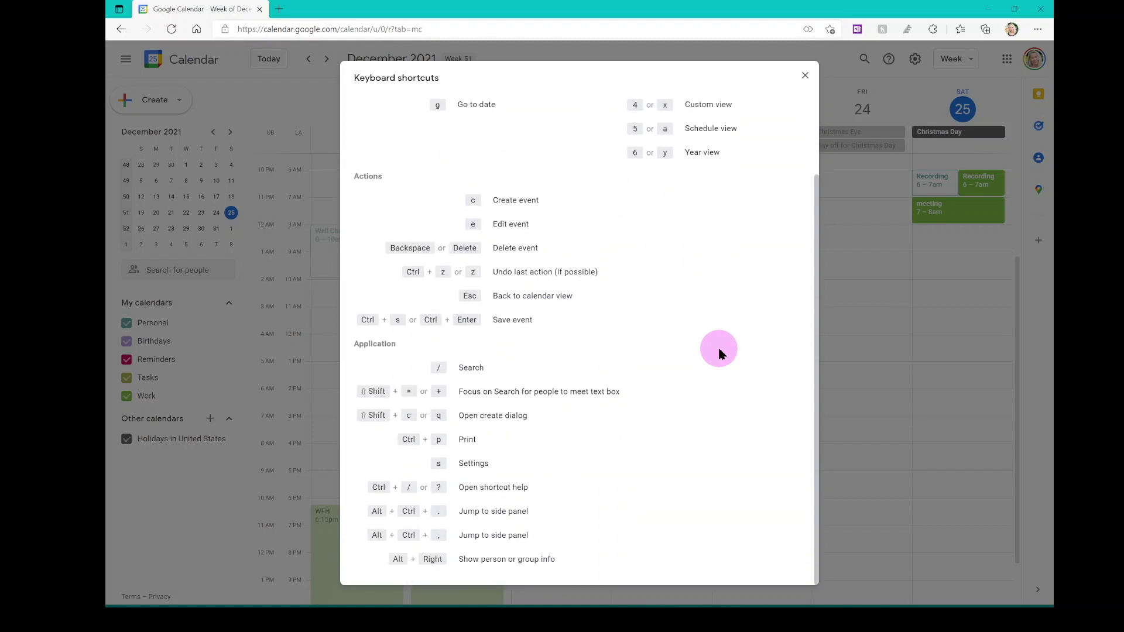